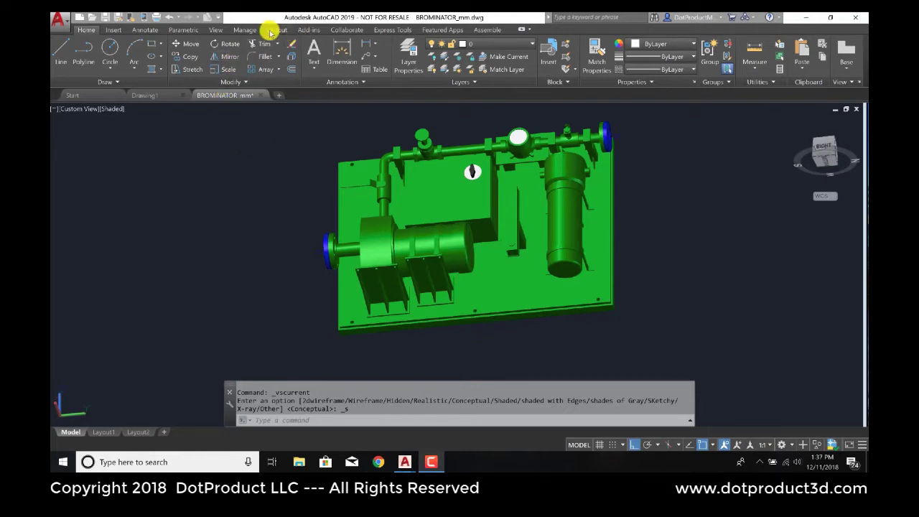
Step: Export the equipment model with ProtoTech OBJ Export as BROMINATOR_mm.OBJ into the Brominator data folder
left_click(312, 30)
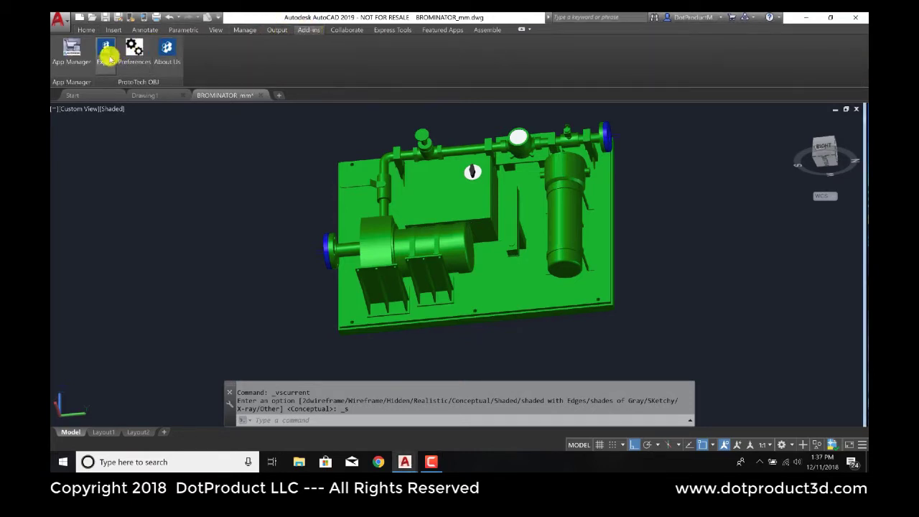
left_click(104, 57)
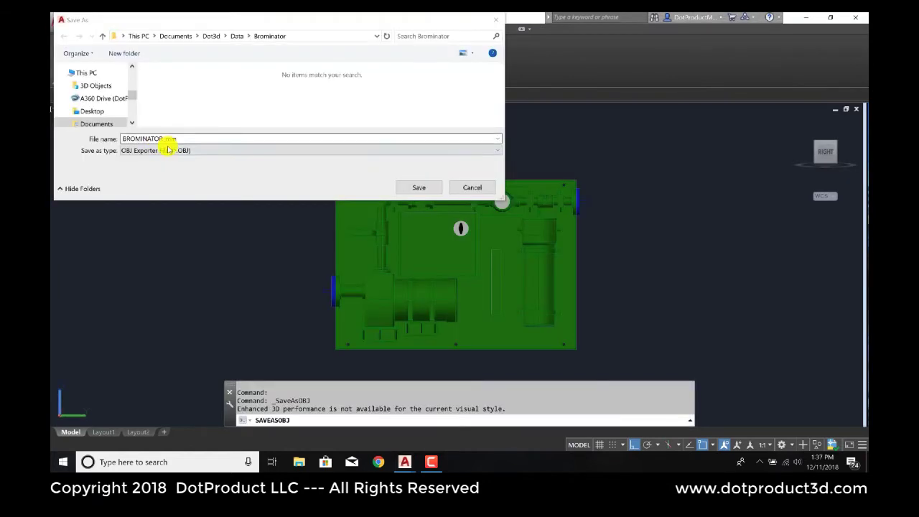
left_click(167, 149)
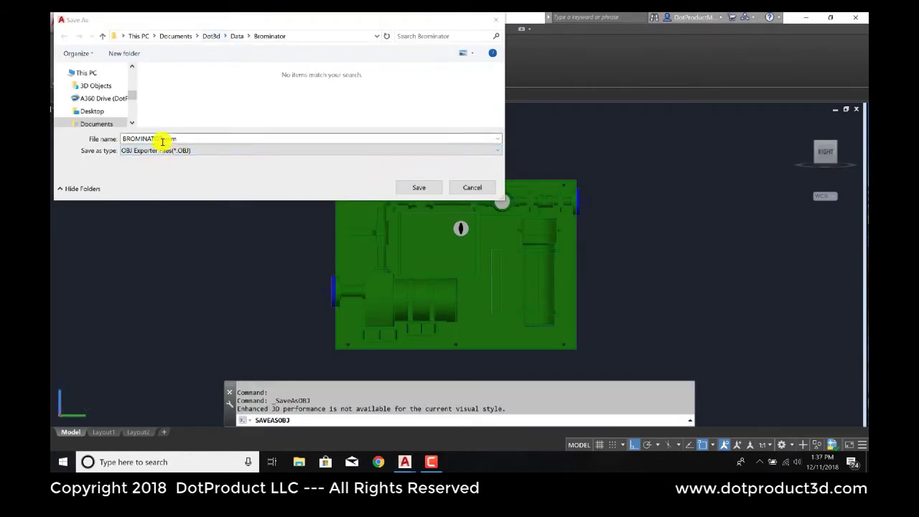
left_click(147, 139)
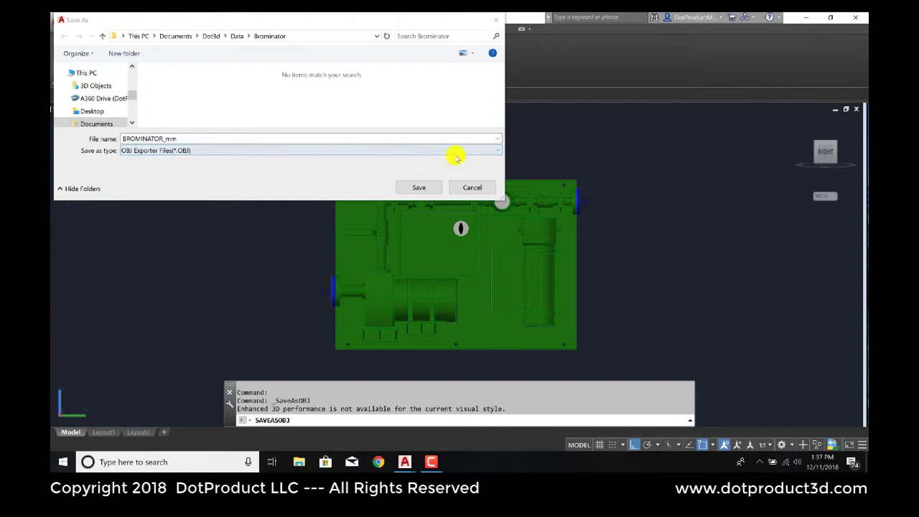
left_click(413, 191)
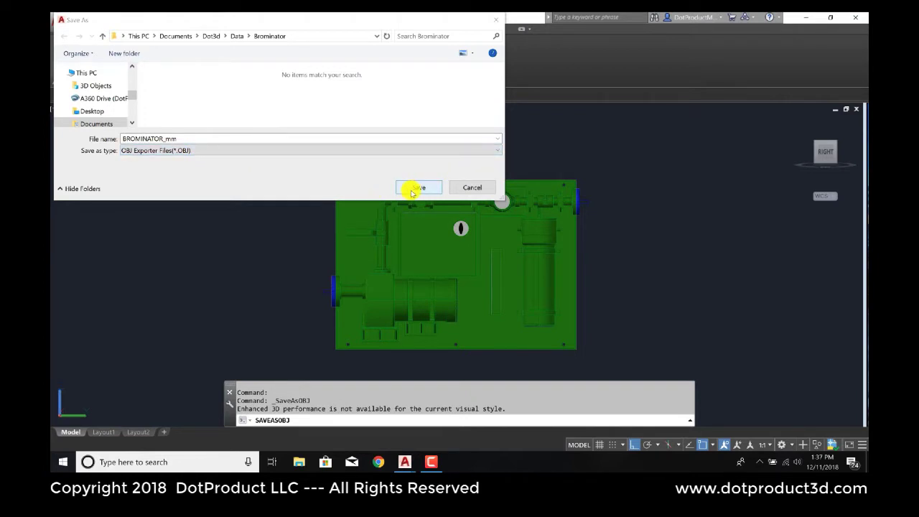
left_click(418, 187)
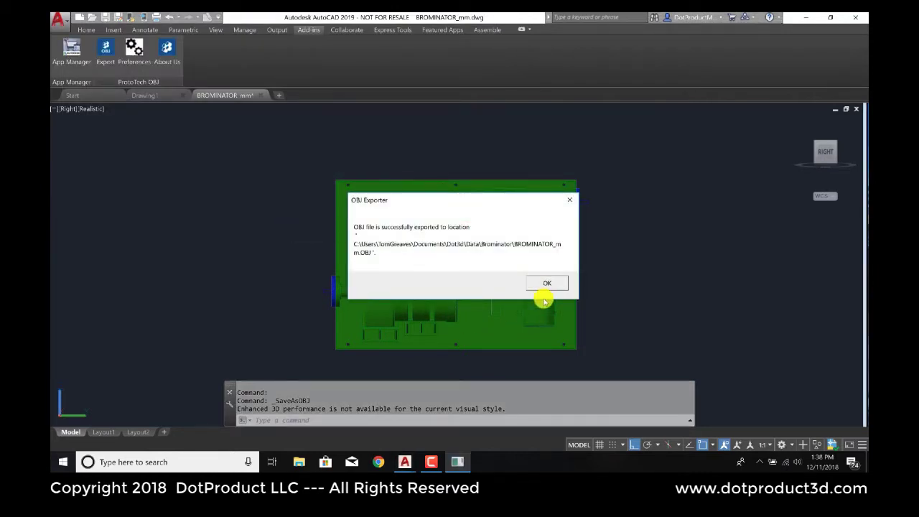
left_click(546, 284)
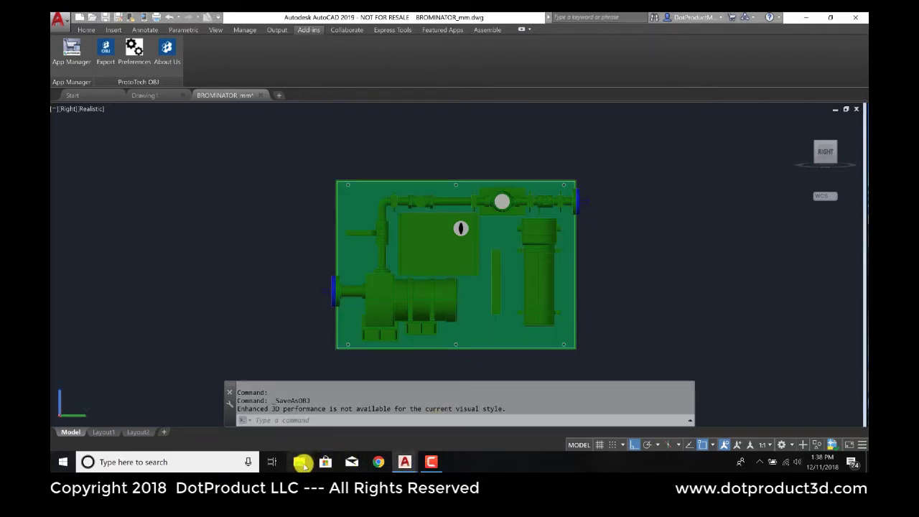
Step: In File Explorer, go to Documents > Dot3d > Data > Brominator and select the brominator scan file
left_click(303, 463)
left_click(234, 165)
scroll(318, 340, "down", 5)
double_click(302, 363)
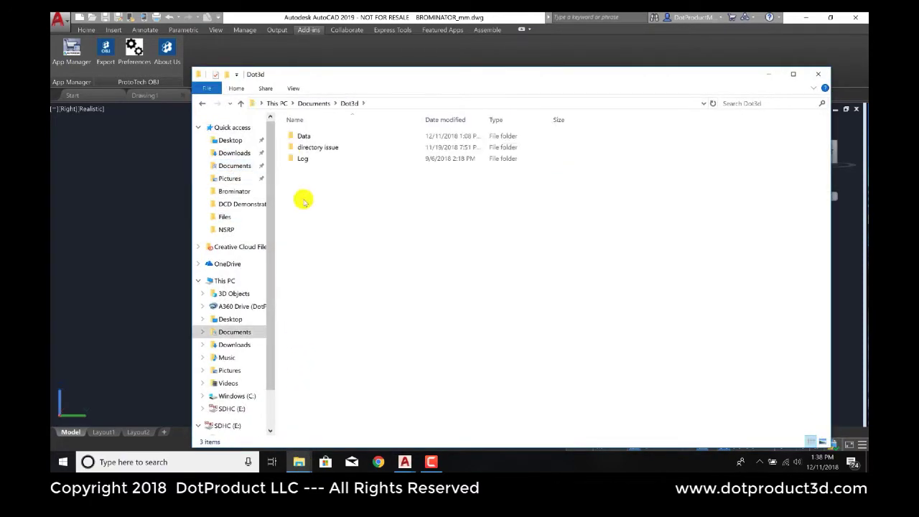
left_click(316, 138)
double_click(315, 138)
double_click(316, 137)
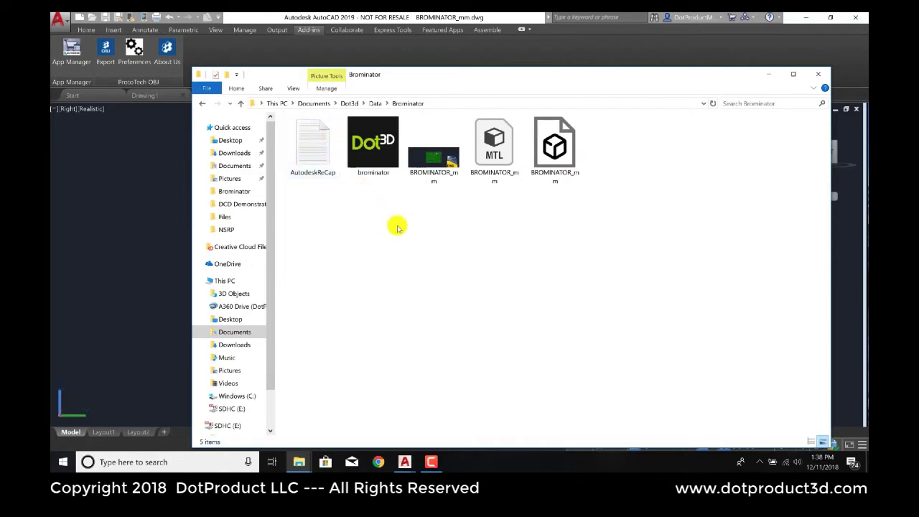
left_click(372, 149)
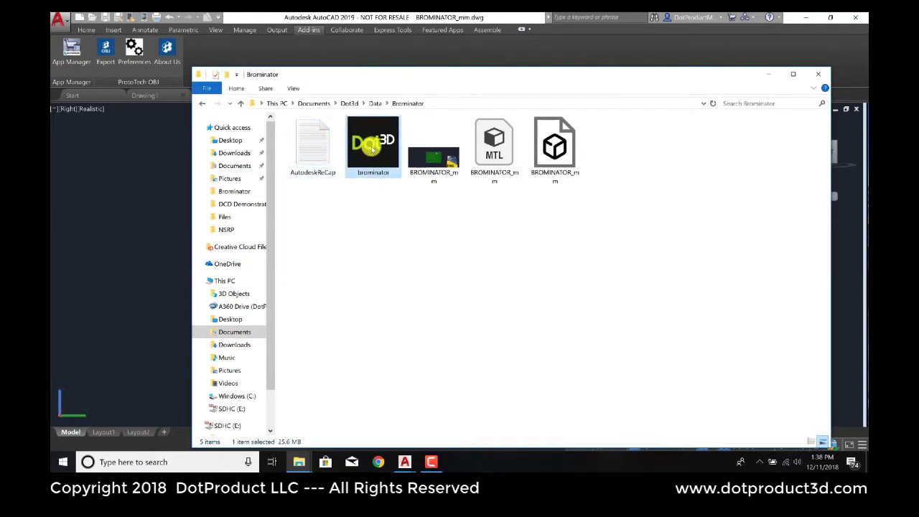
Step: Open brominator.dp in Dot3D Pro, then zoom and orbit to frame the equipment skid
double_click(374, 154)
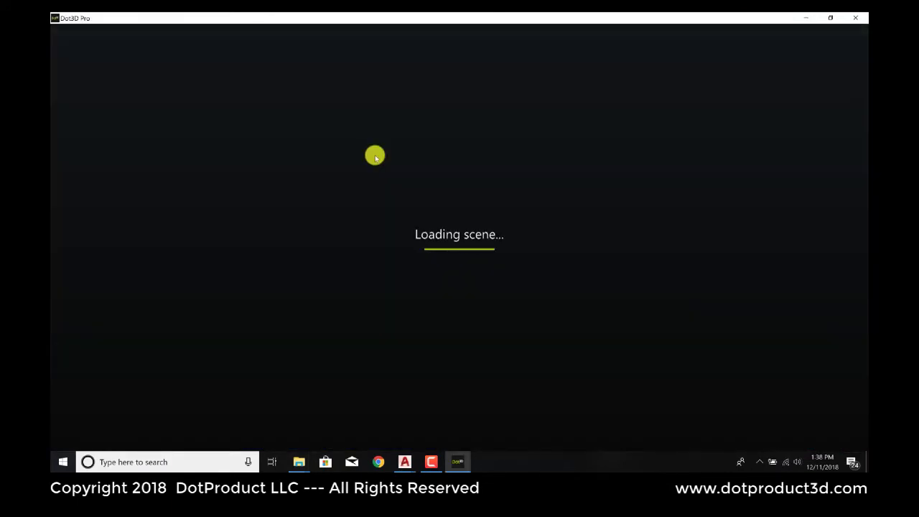
scroll(474, 242, "up", 3)
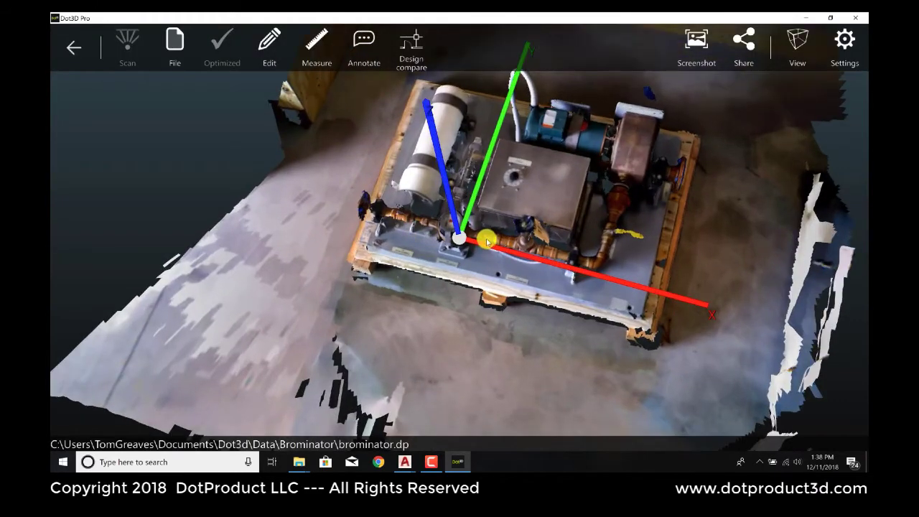
left_click_drag(462, 267, 399, 302)
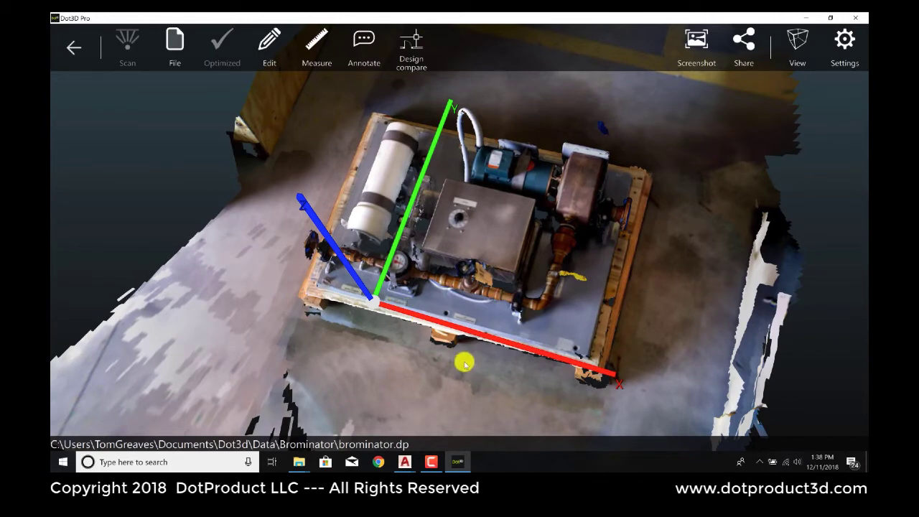
scroll(452, 369, "down", 2)
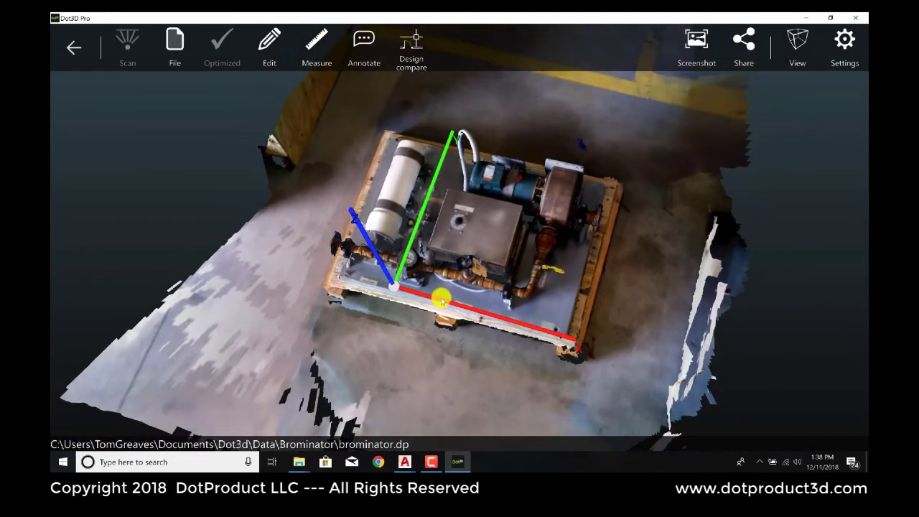
left_click(404, 463)
left_click(455, 422)
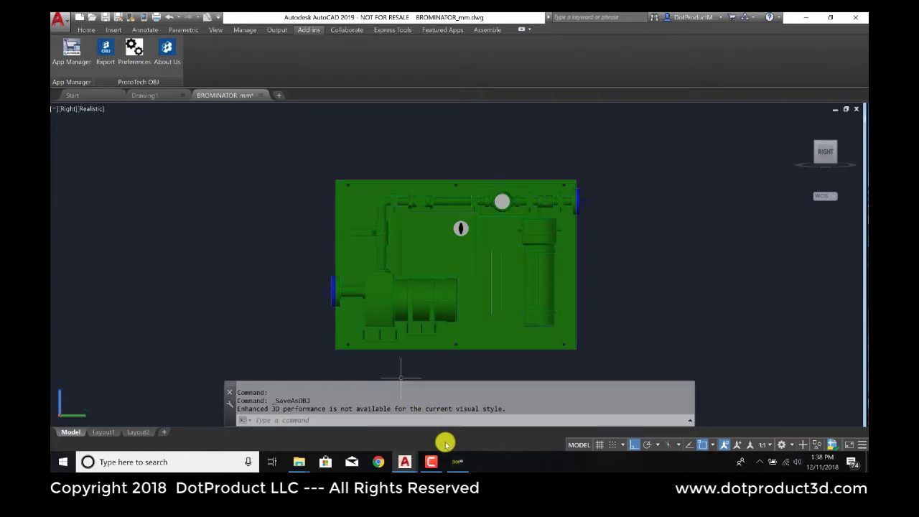
Step: Return to Dot3D Pro and orbit the brominator scan toward a top-down view of the skid
left_click(456, 462)
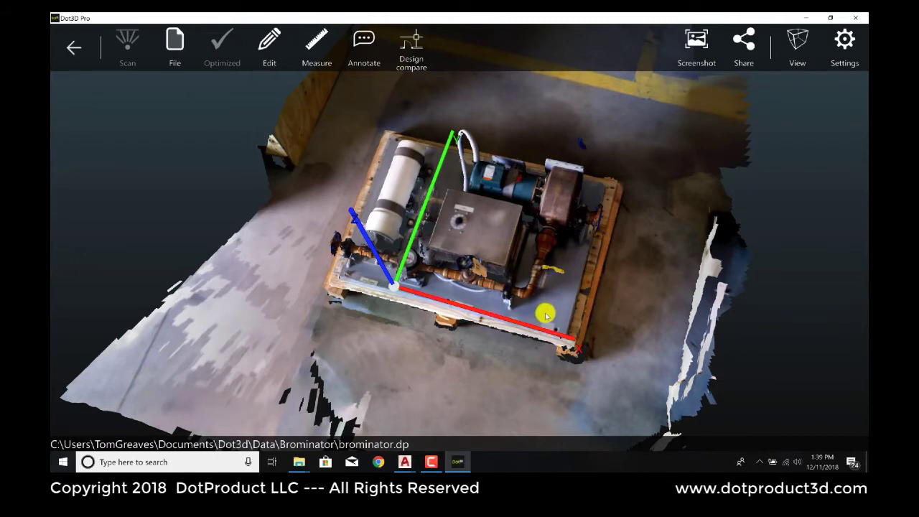
left_click_drag(550, 302, 402, 279)
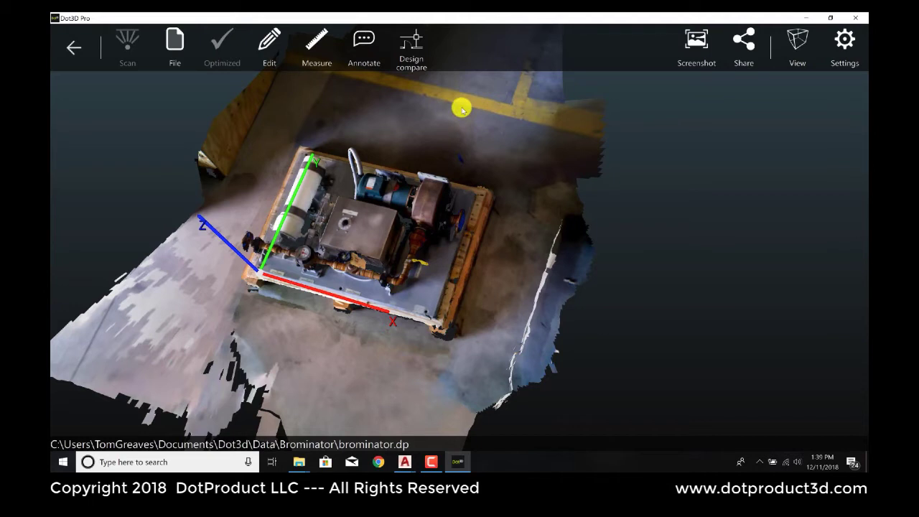
Step: Start a design compare from a local design file and browse to the Documents folder
left_click(415, 58)
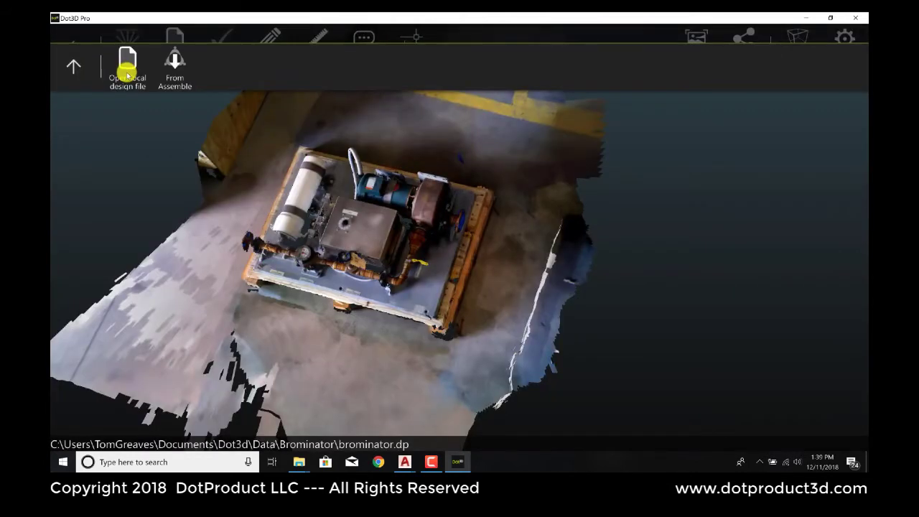
left_click(127, 74)
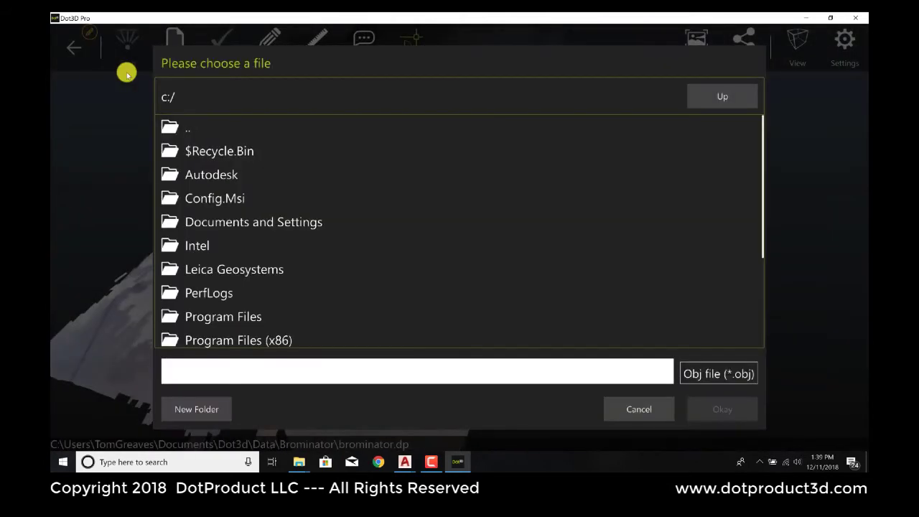
scroll(223, 234, "down", 4)
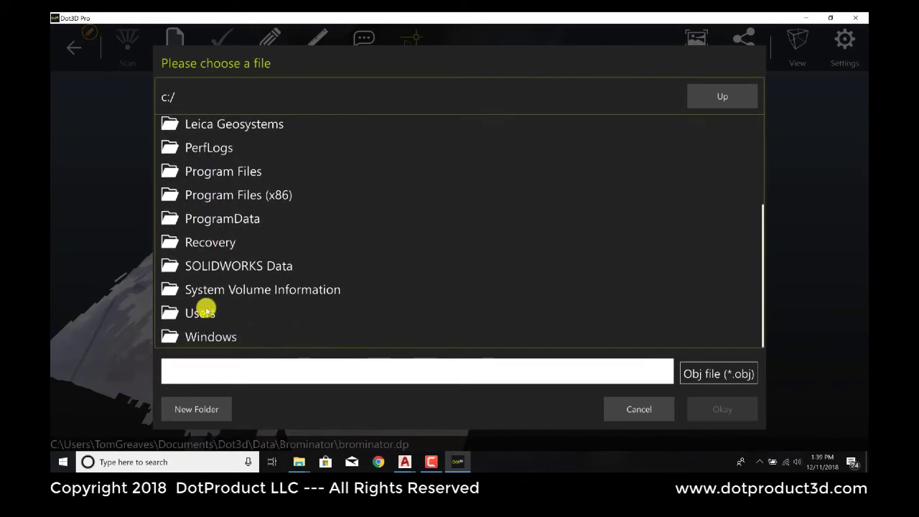
left_click(206, 310)
left_click(201, 256)
scroll(211, 280, "down", 5)
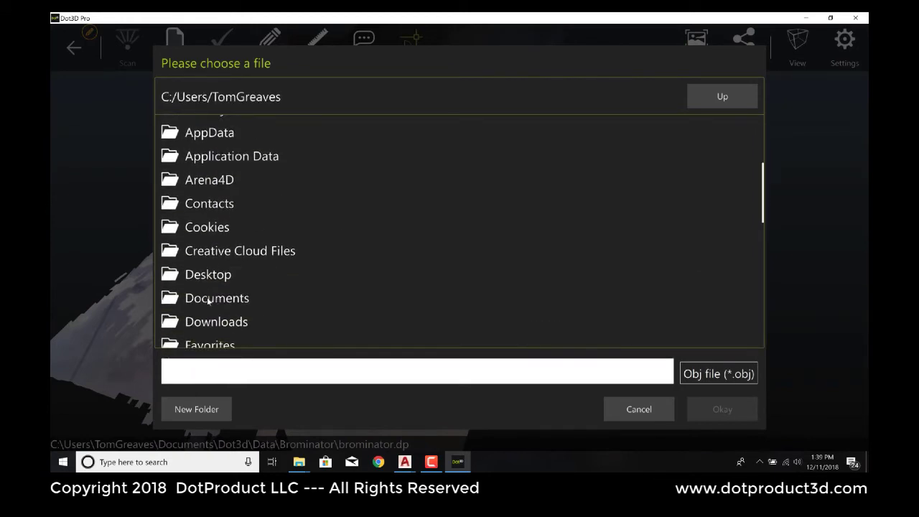
left_click(208, 298)
Step: Go into Dot3d > Data > Brominator and load BROMINATOR_mm.OBJ as the design model
scroll(194, 305, "down", 2)
left_click(201, 336)
left_click(204, 152)
left_click(200, 152)
left_click(232, 151)
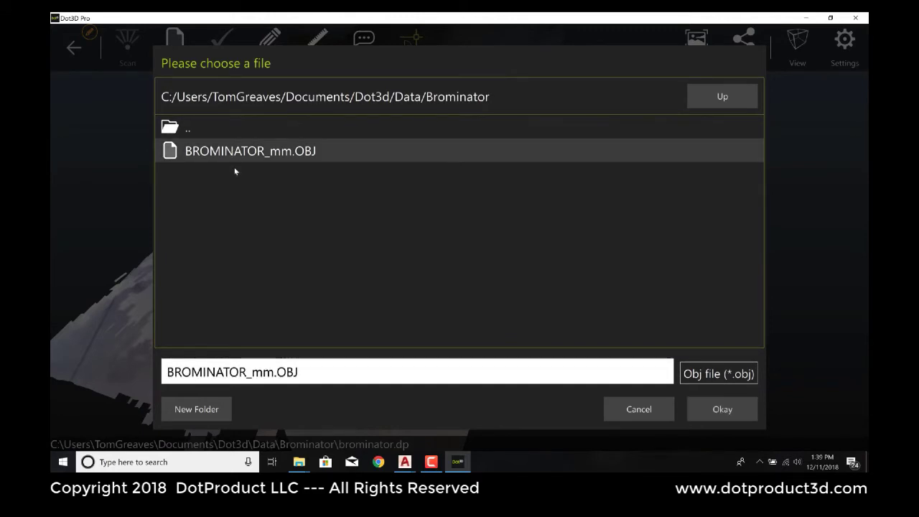
left_click(713, 408)
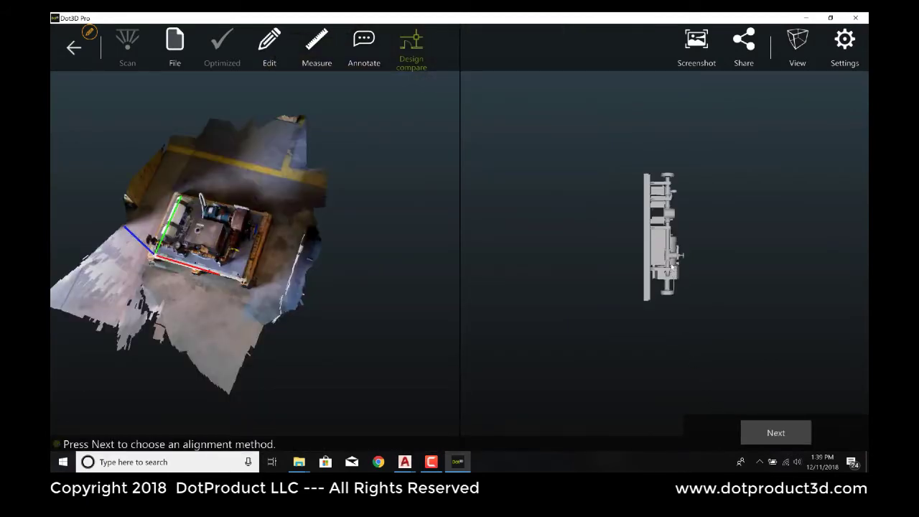
Step: Orbit and zoom the scan and design views, then continue to the alignment method choices
left_click_drag(676, 272, 509, 206)
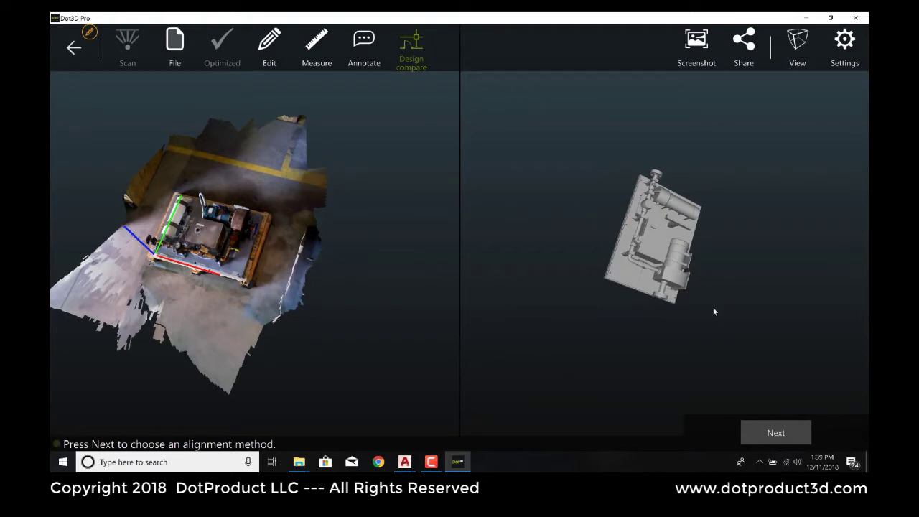
left_click_drag(714, 312, 683, 249)
scroll(683, 249, "up", 6)
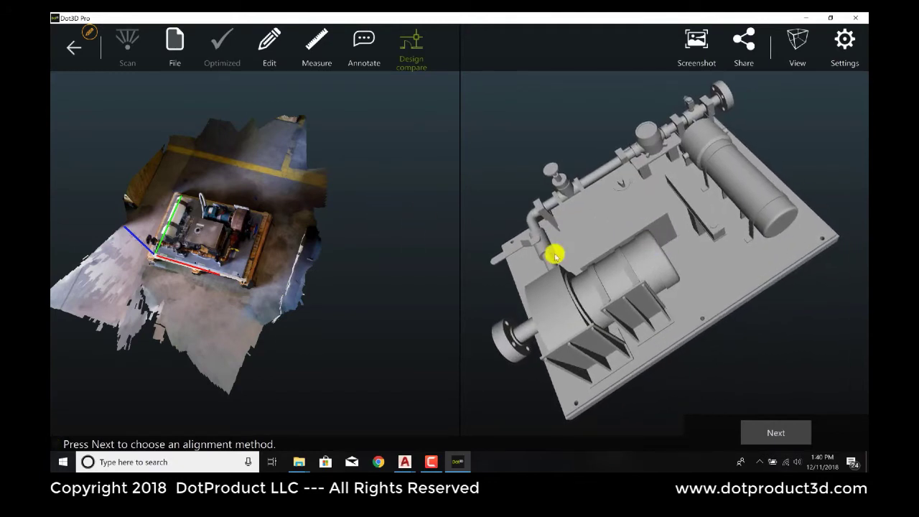
left_click_drag(753, 208, 779, 260)
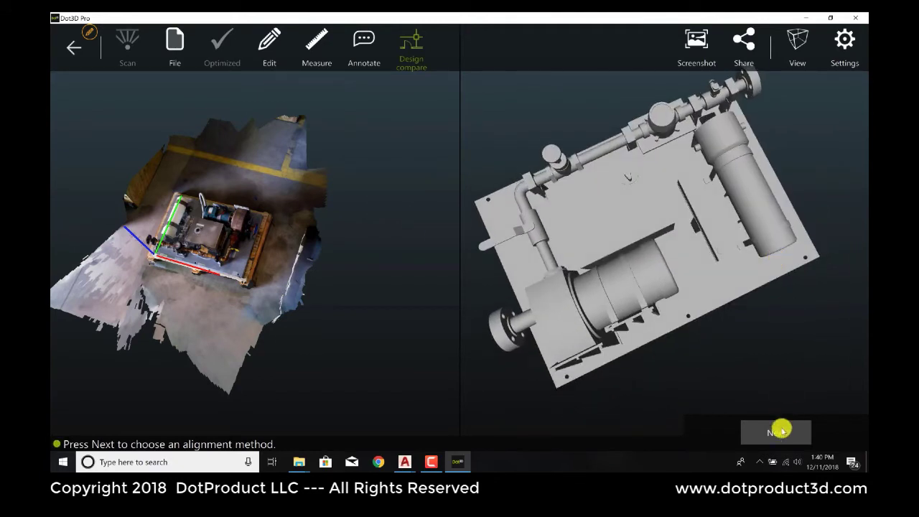
left_click(777, 432)
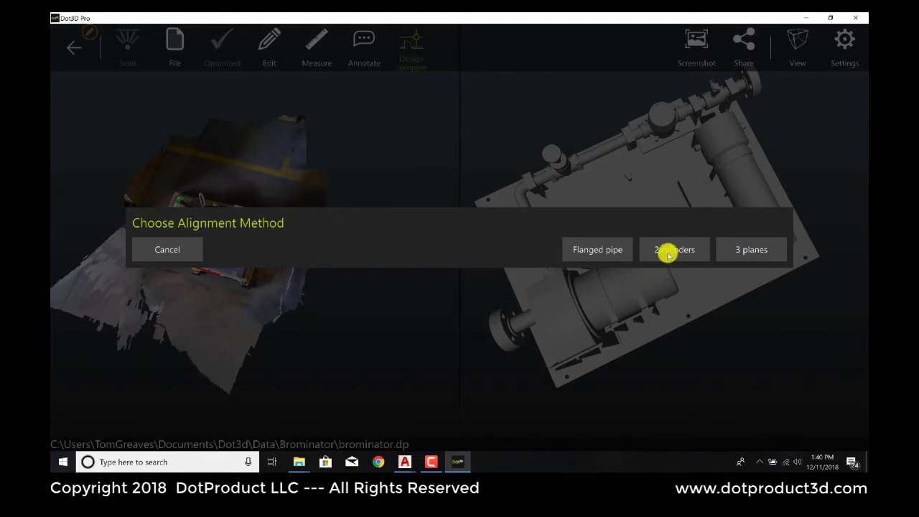
Step: Align with '2 cylinders', matching the first cylinder and then the motor in scan and design
left_click(667, 251)
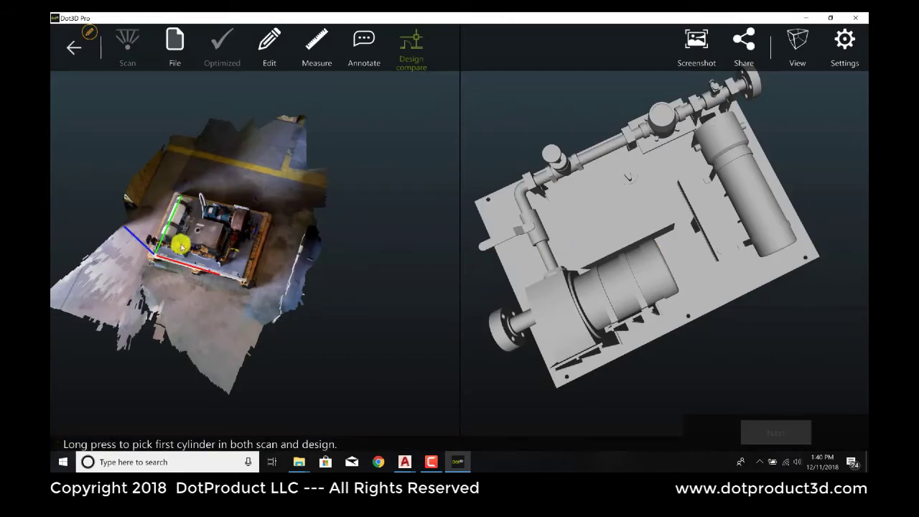
scroll(182, 246, "up", 3)
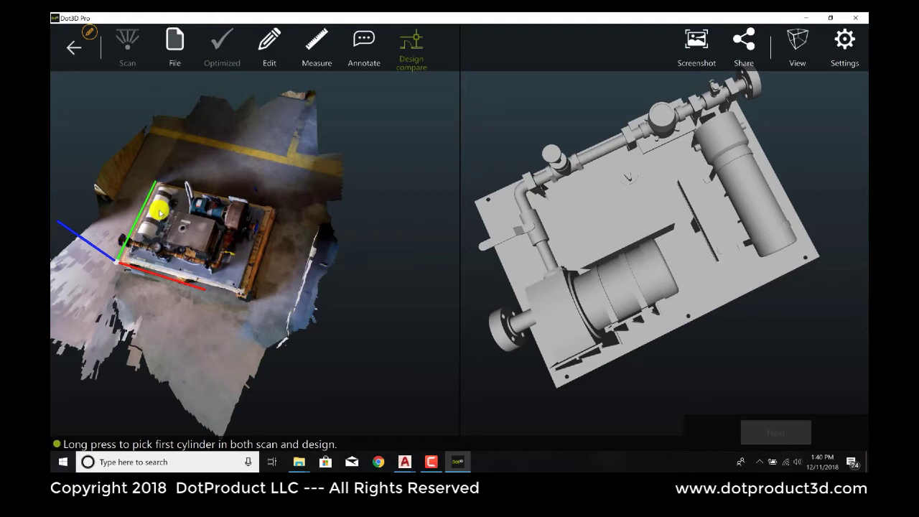
left_click(161, 212)
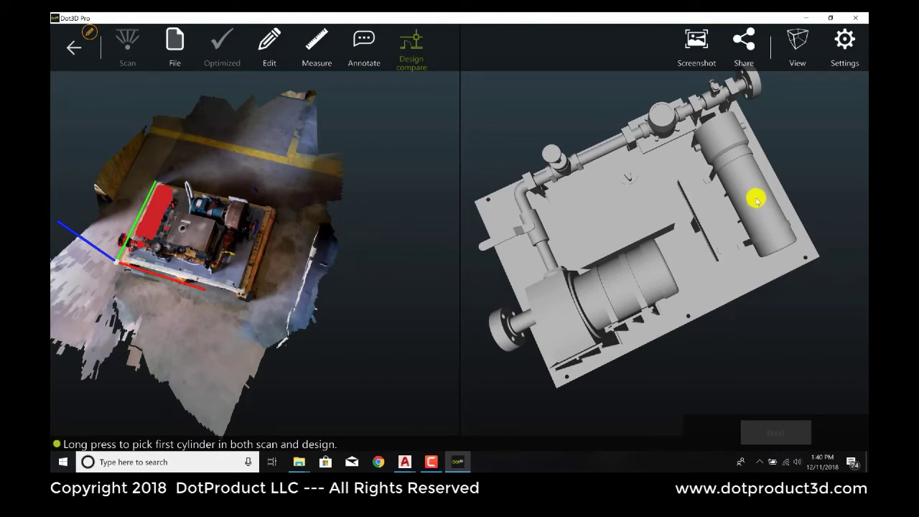
left_click(756, 201)
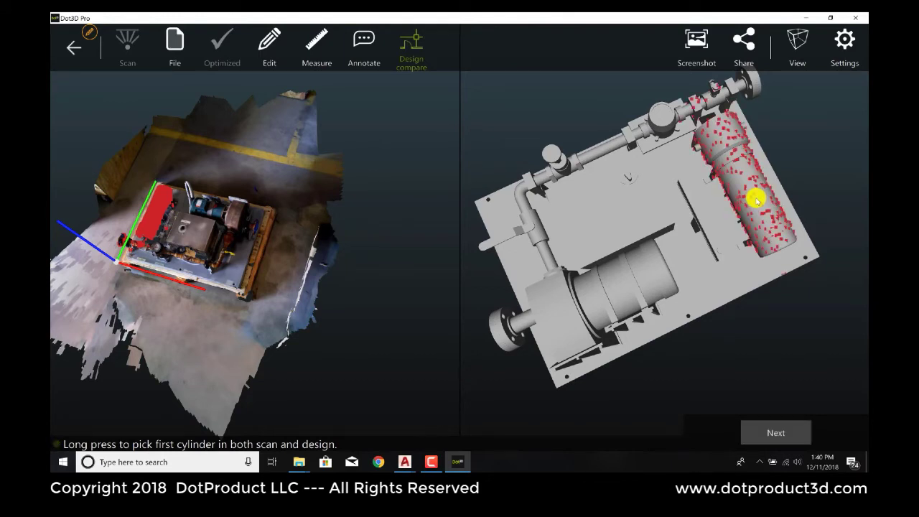
left_click(779, 434)
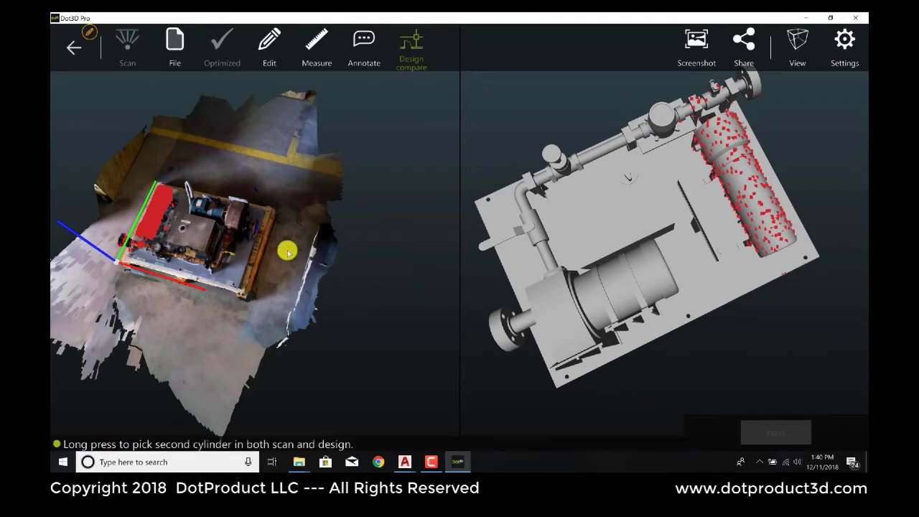
left_click(220, 215)
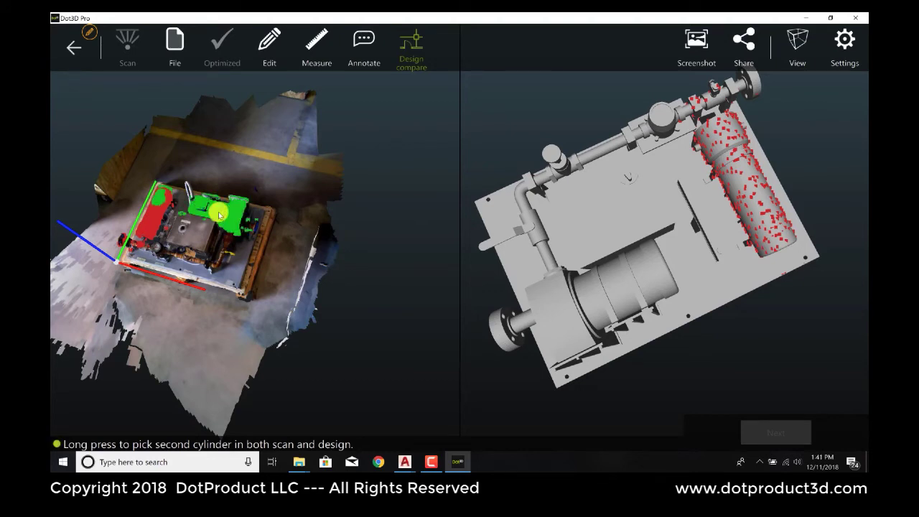
left_click(616, 292)
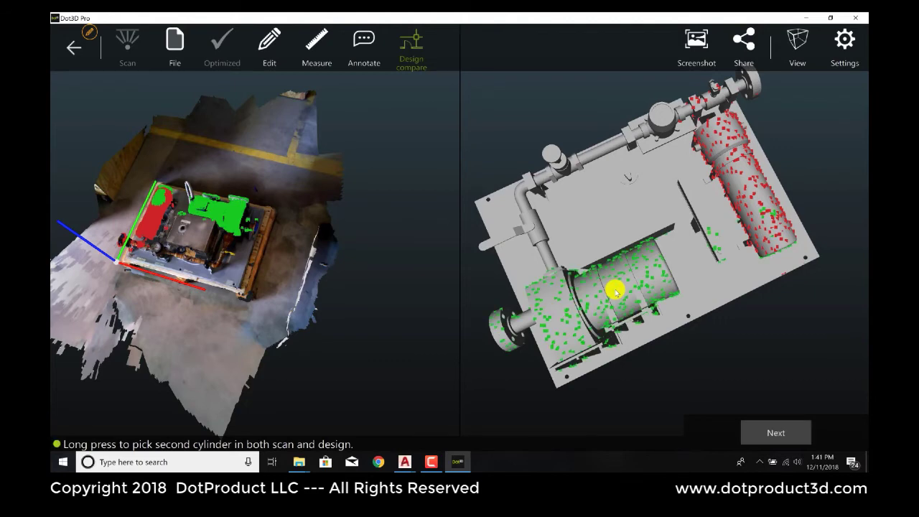
left_click(767, 430)
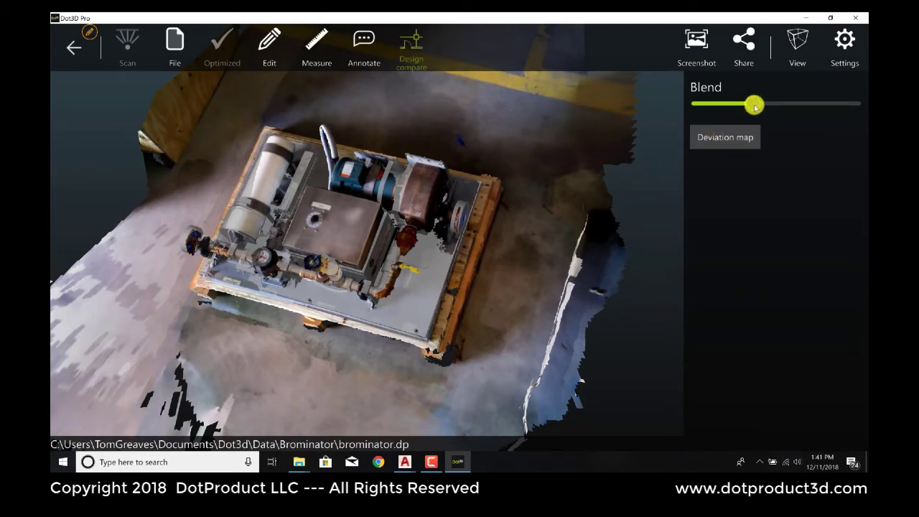
Step: Slide Blend between scan and grey CAD model to check the fit, then compute the deviation map
left_click_drag(754, 106, 774, 100)
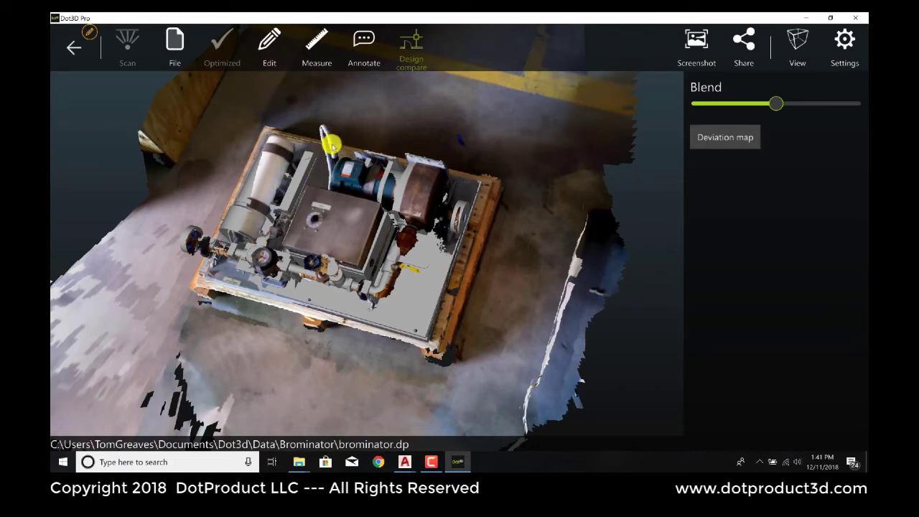
left_click_drag(776, 103, 755, 108)
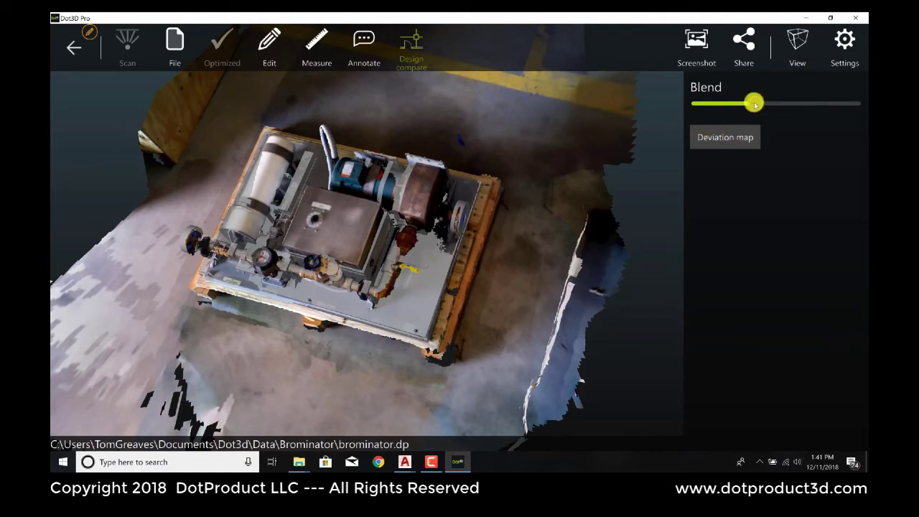
left_click_drag(754, 105, 776, 104)
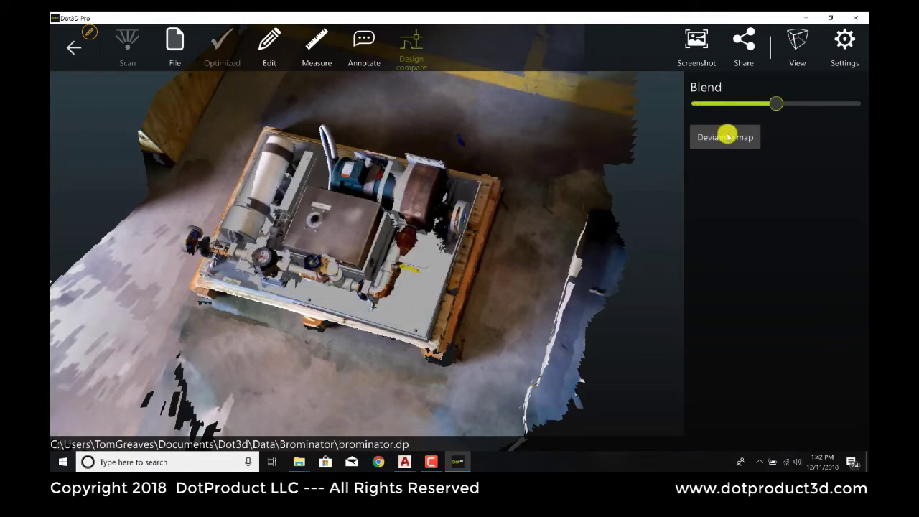
left_click(726, 135)
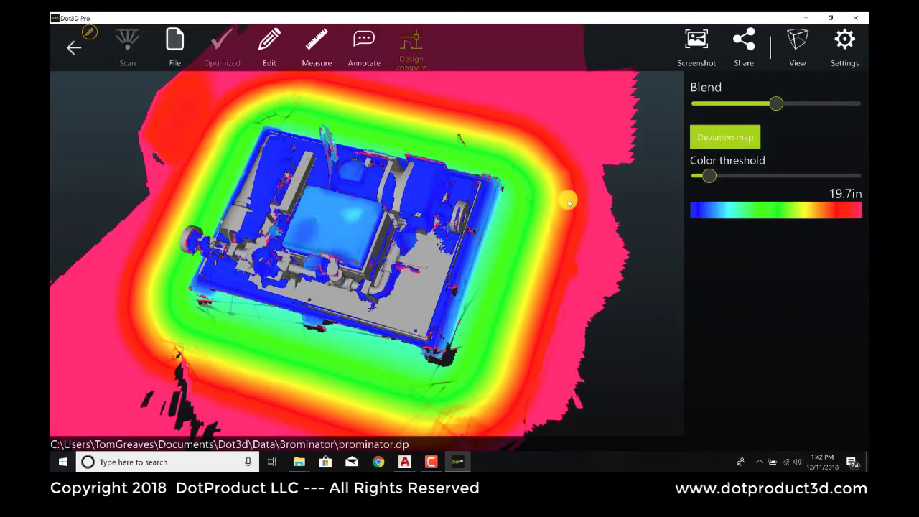
Step: Set the deviation color threshold to 2.0in and orbit, zoom and tilt to inspect the heat map
left_click(709, 176)
left_click_drag(679, 180, 677, 177)
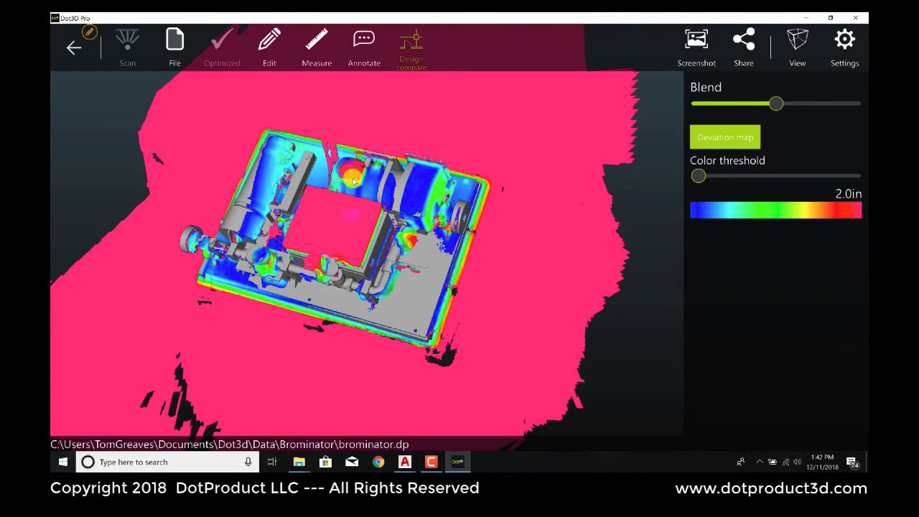
left_click_drag(376, 241, 407, 252)
scroll(426, 205, "up", 5)
scroll(415, 246, "down", 4)
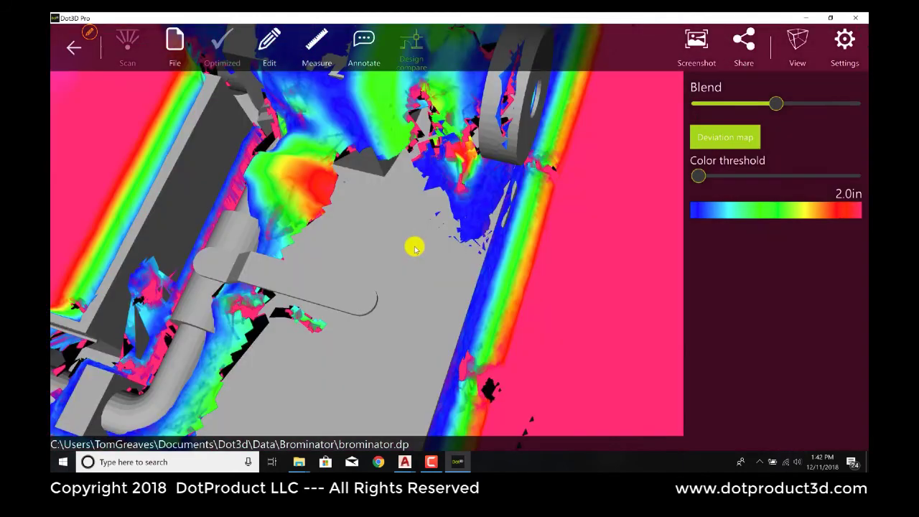
left_click_drag(304, 369, 282, 185)
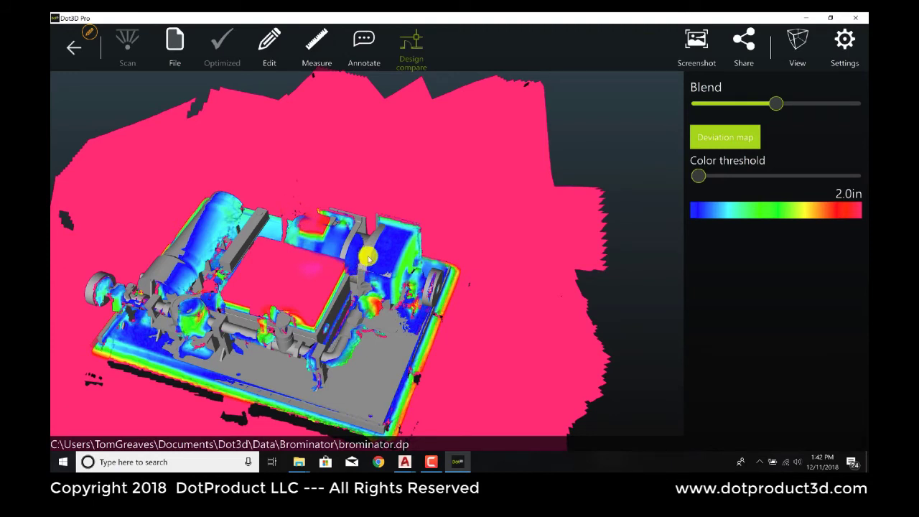
left_click_drag(365, 254, 426, 225)
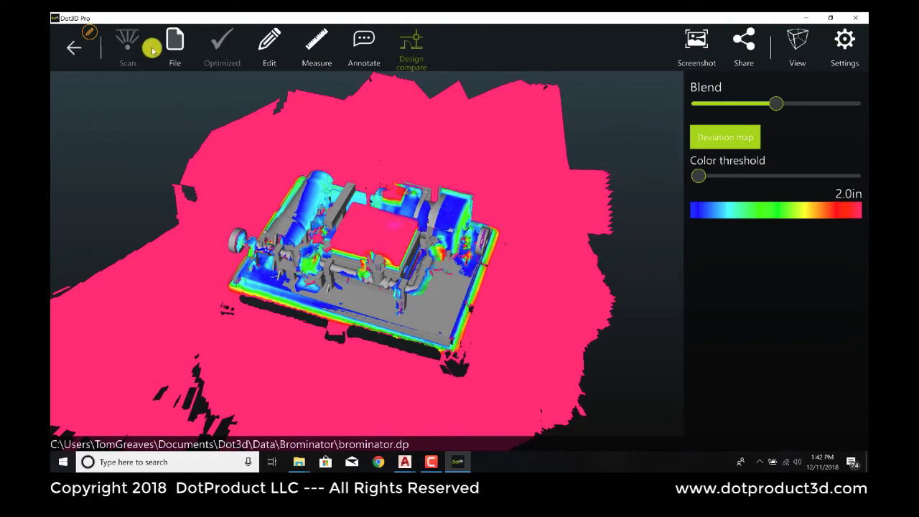
Step: Export the scene as a ReCap Point Cloud (*.rcs) named brominator using the Design output transform
left_click(177, 46)
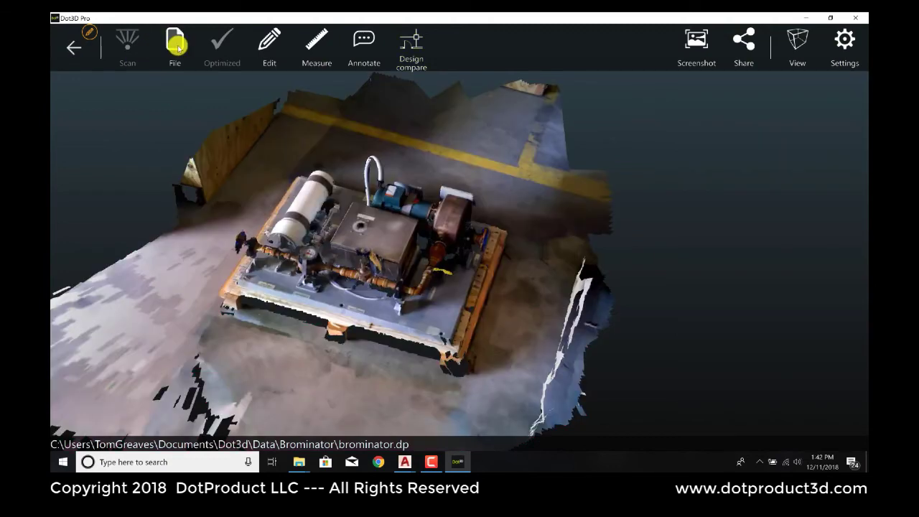
left_click(179, 48)
left_click(271, 63)
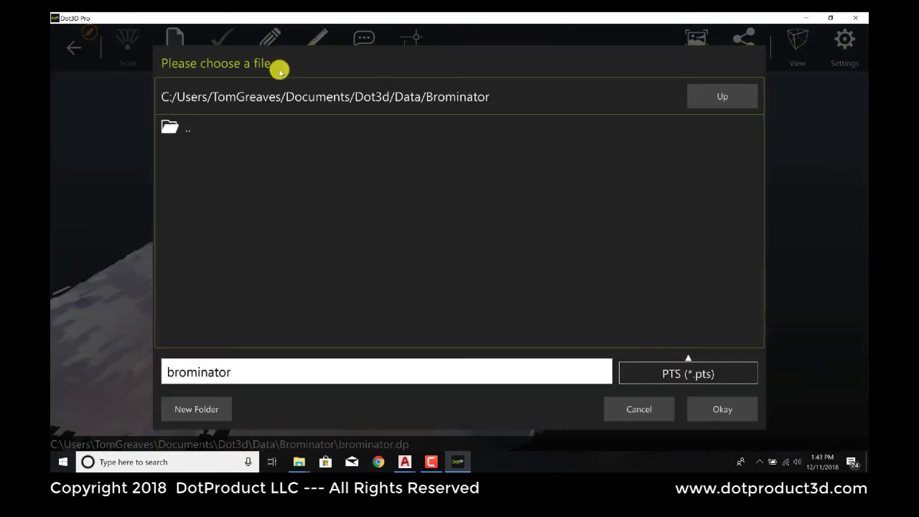
left_click(684, 372)
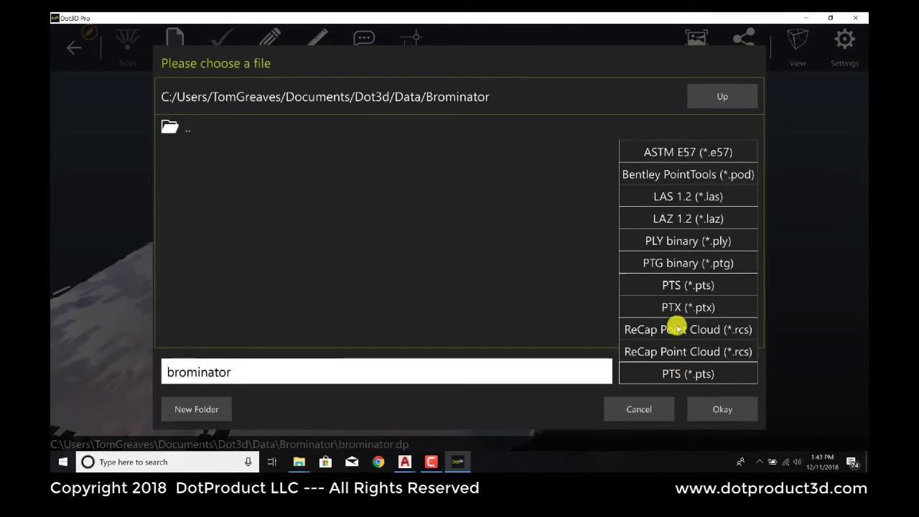
left_click(677, 329)
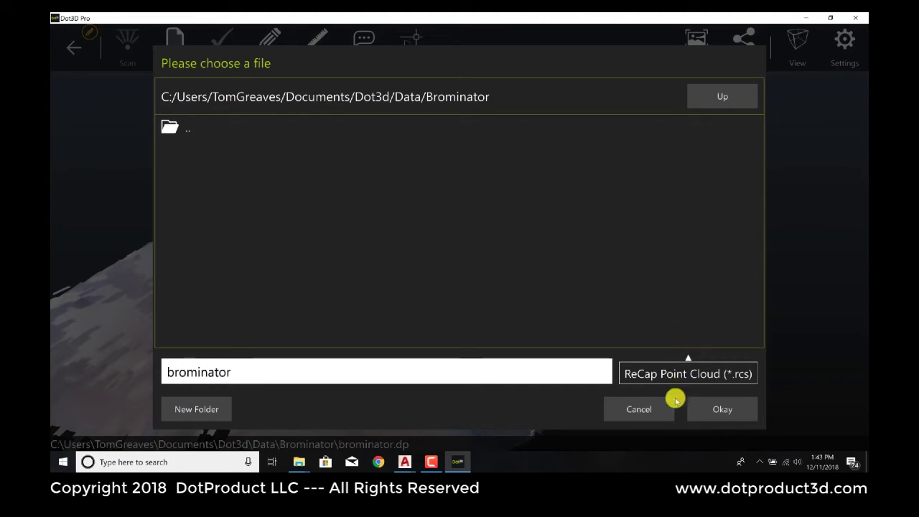
left_click(718, 410)
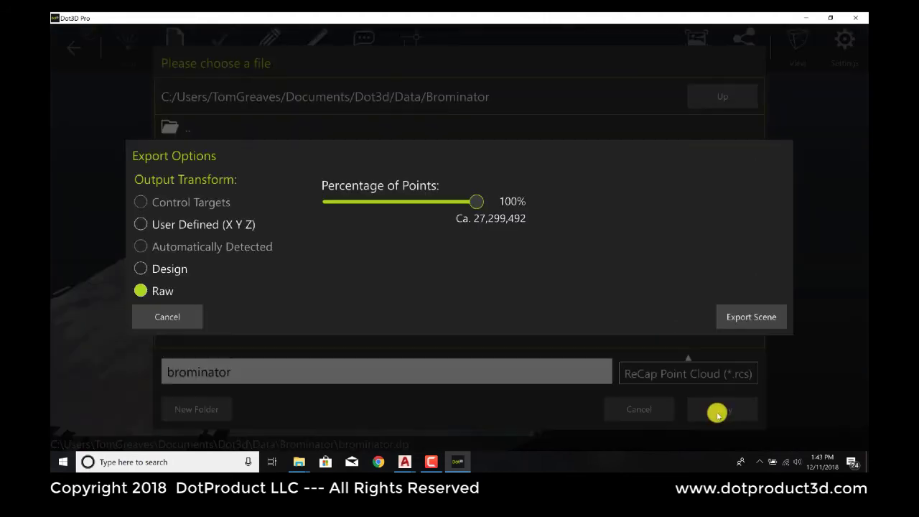
left_click(147, 270)
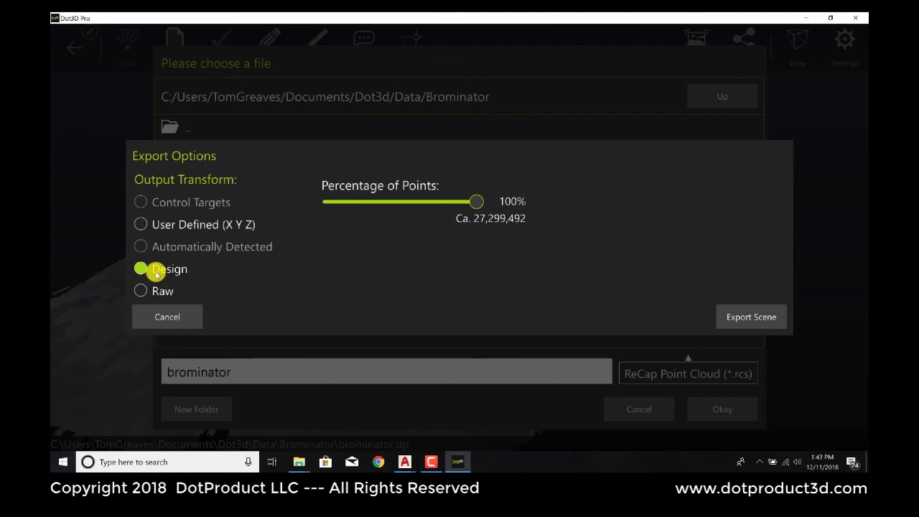
left_click(742, 319)
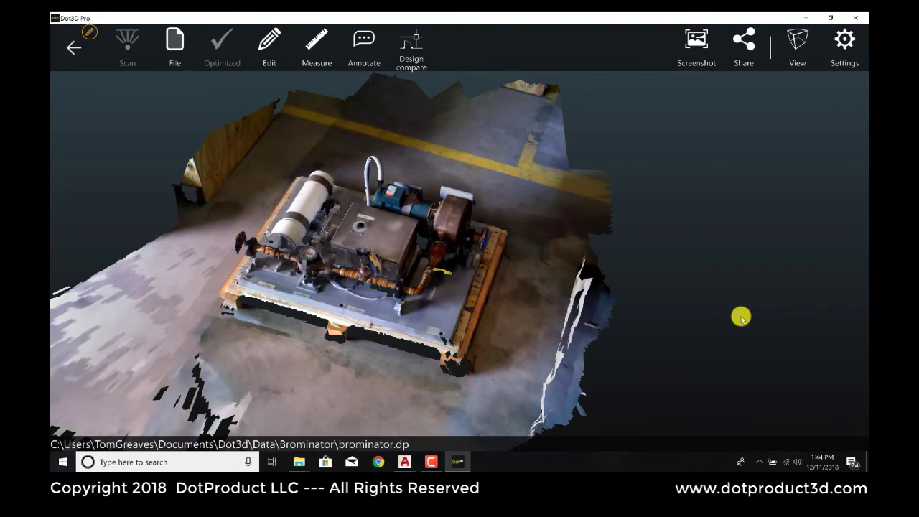
Step: Switch to the BROMINATOR_mm drawing in AutoCAD and tilt the model view slightly
left_click(405, 461)
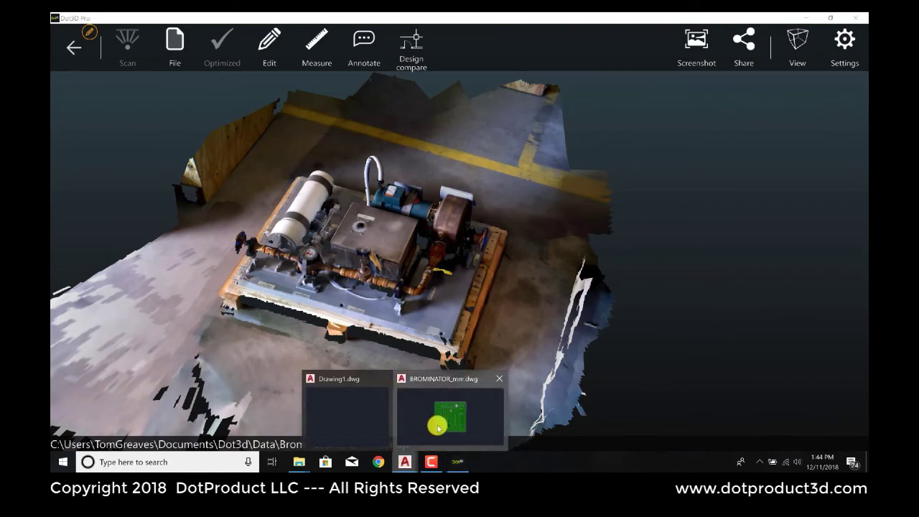
left_click(437, 424)
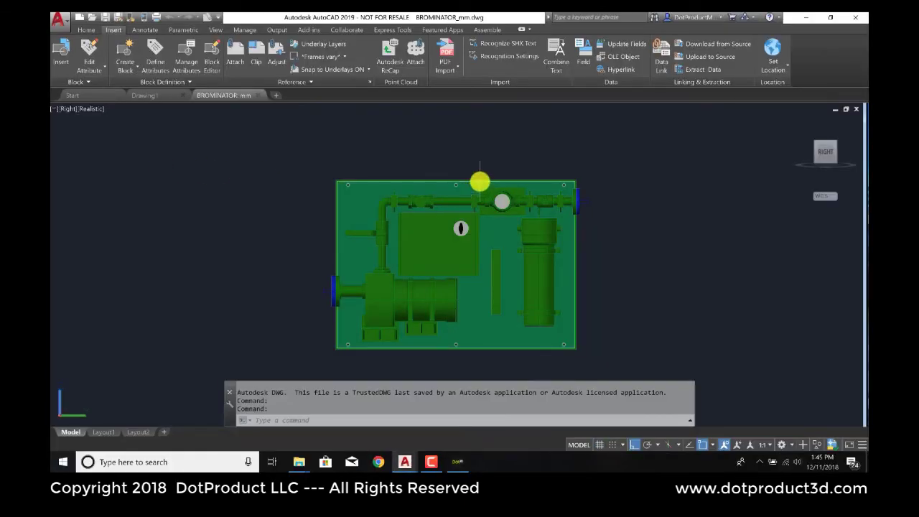
mouse_move(480, 183)
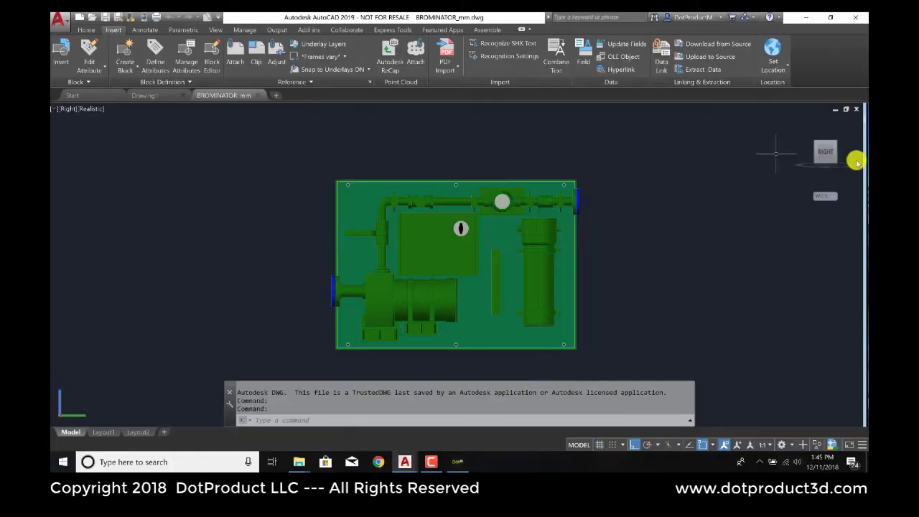
left_click_drag(816, 155, 655, 247)
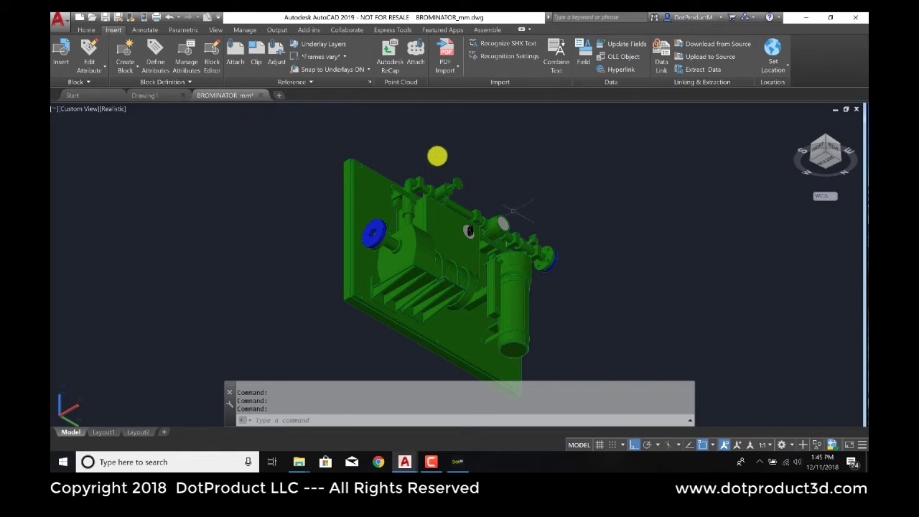
Step: Create a new layer named Pointcloud and make it the current layer
left_click(92, 30)
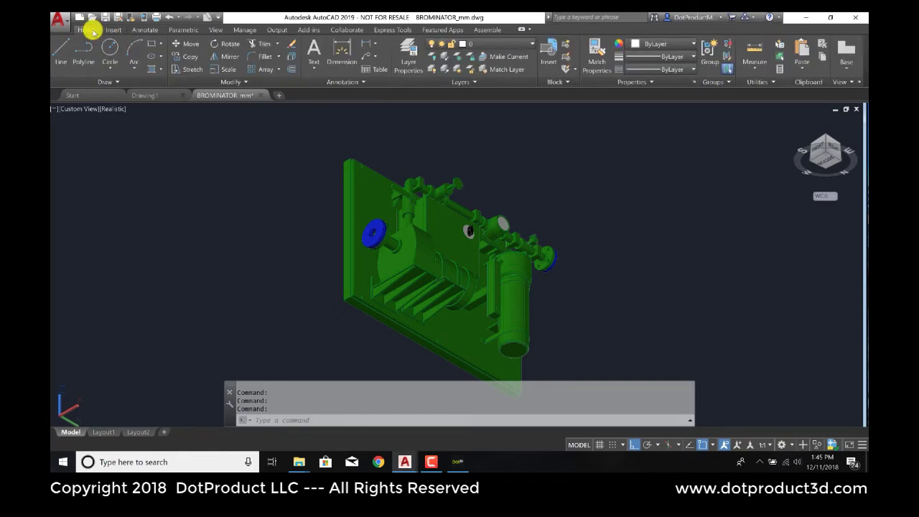
left_click(406, 58)
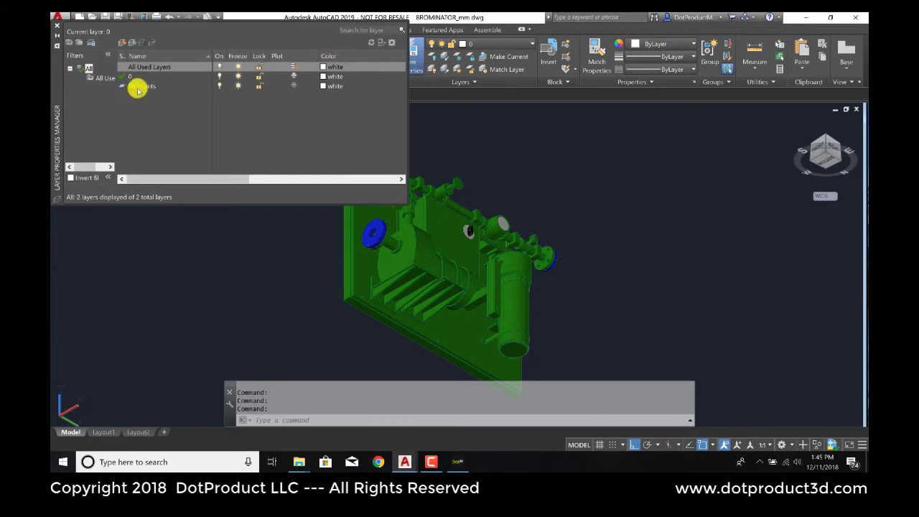
left_click(120, 43)
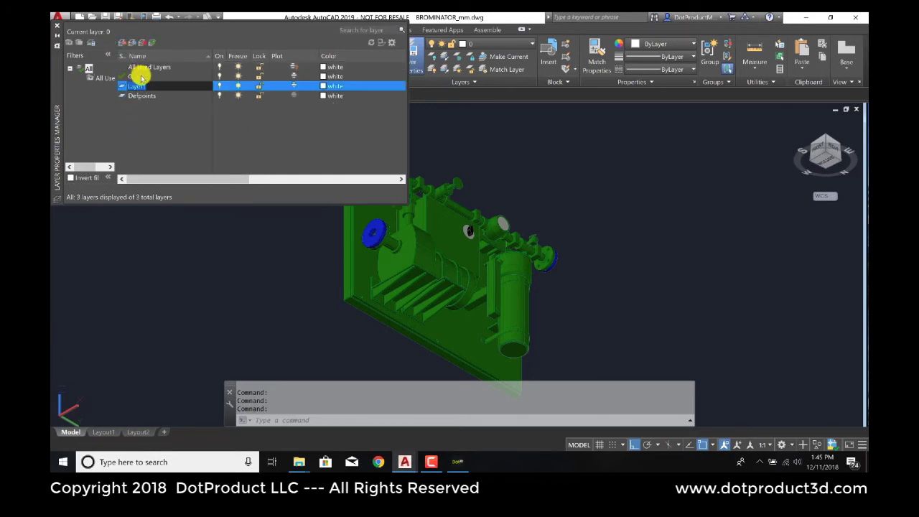
type("Pointcloud")
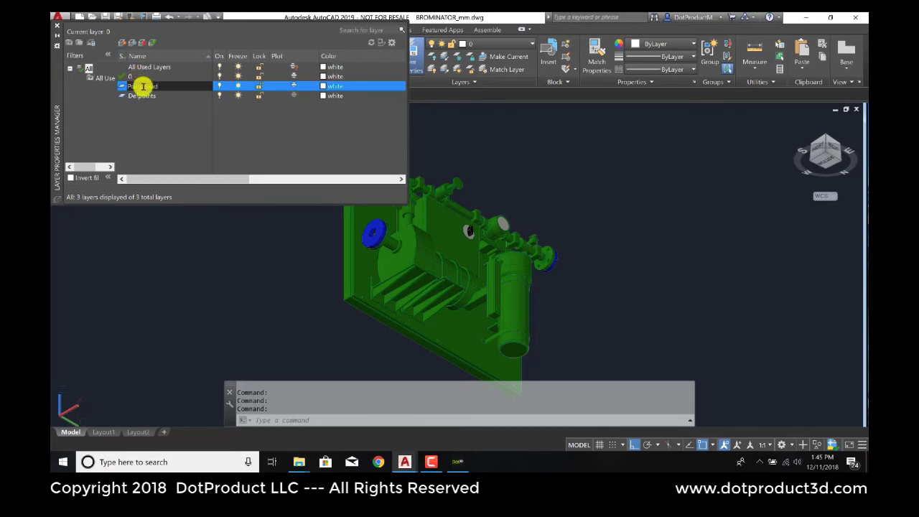
left_click(143, 86)
key("Return")
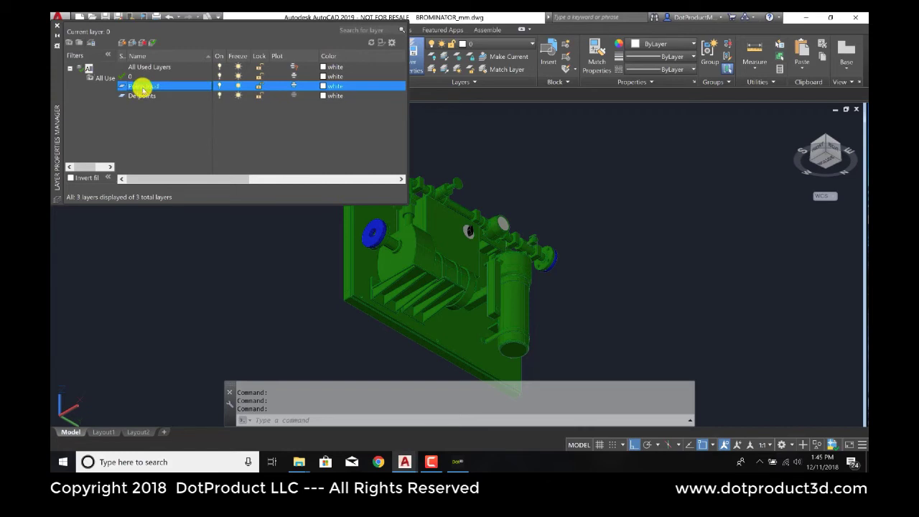
double_click(143, 87)
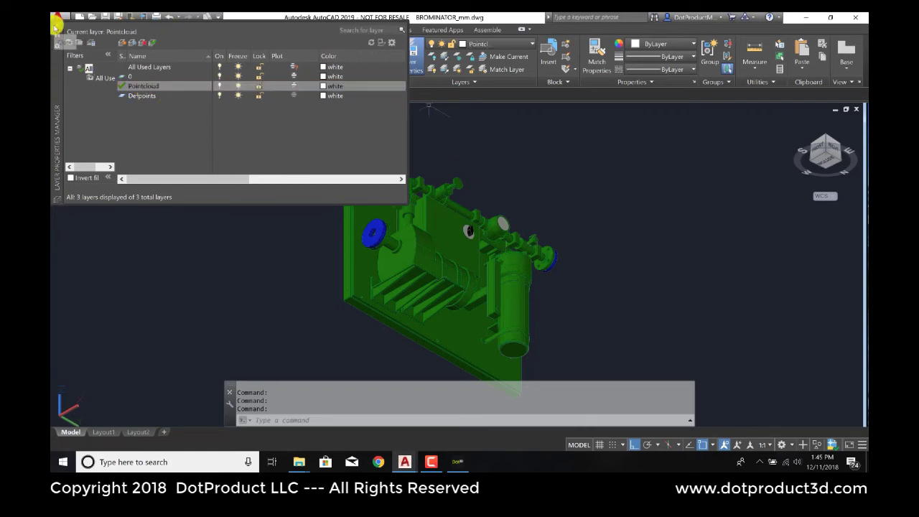
left_click(57, 22)
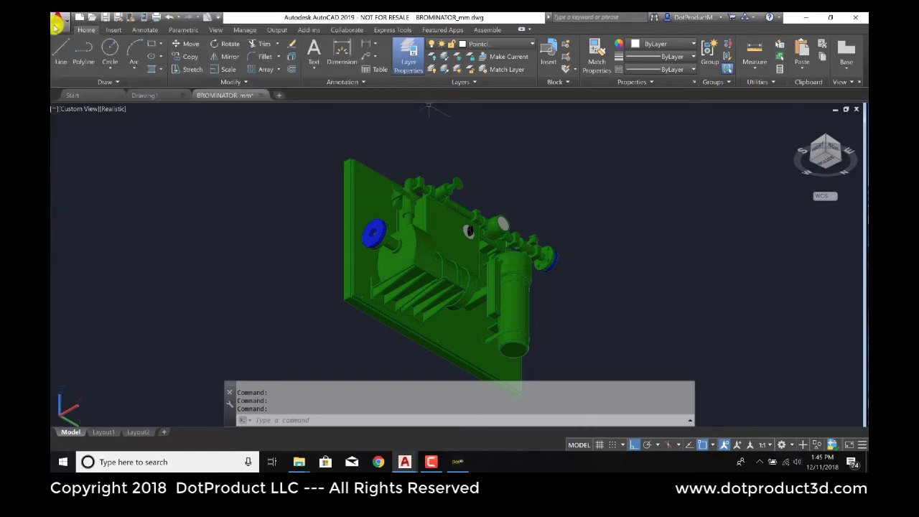
Step: Attach the brominator point cloud file at insertion point 0,0,0 with scale 1
left_click(118, 30)
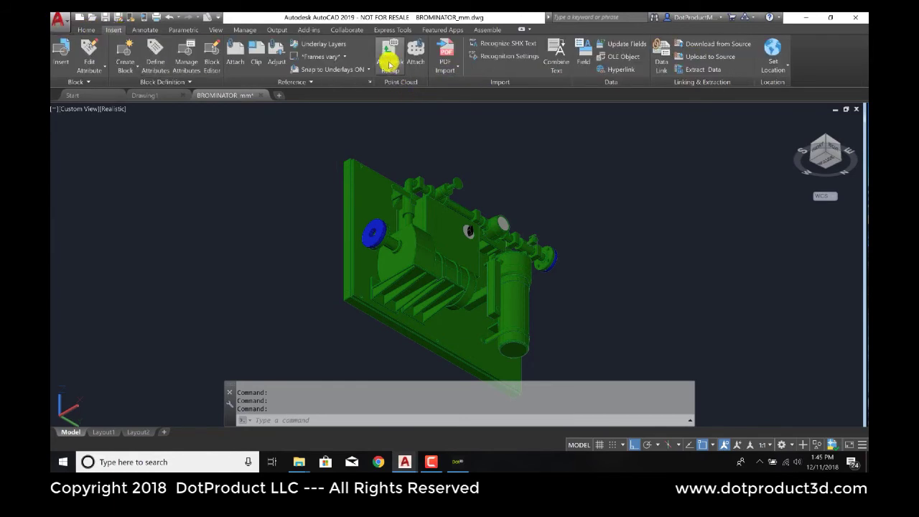
left_click(416, 56)
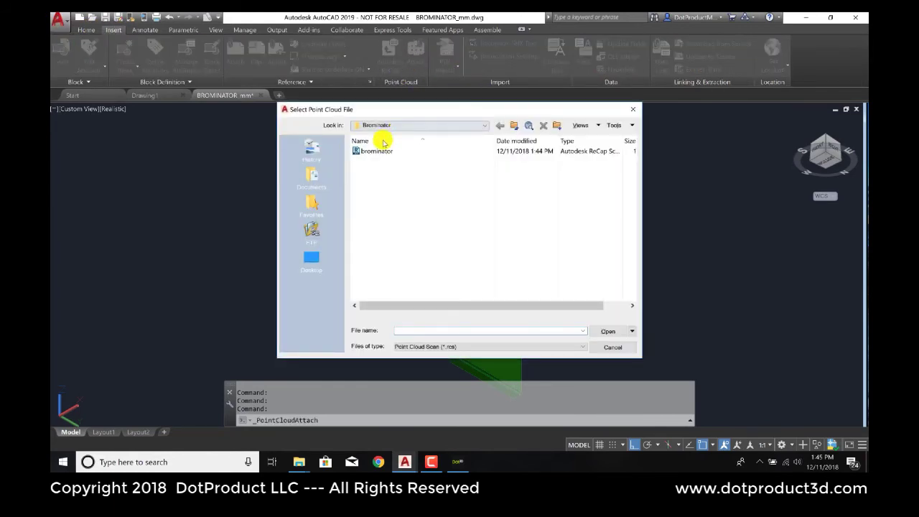
left_click(376, 150)
left_click(605, 331)
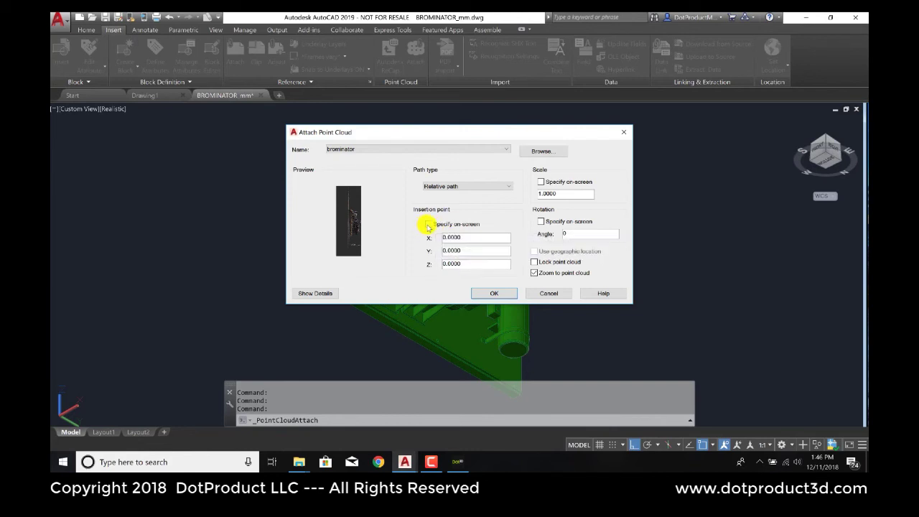
left_click(497, 294)
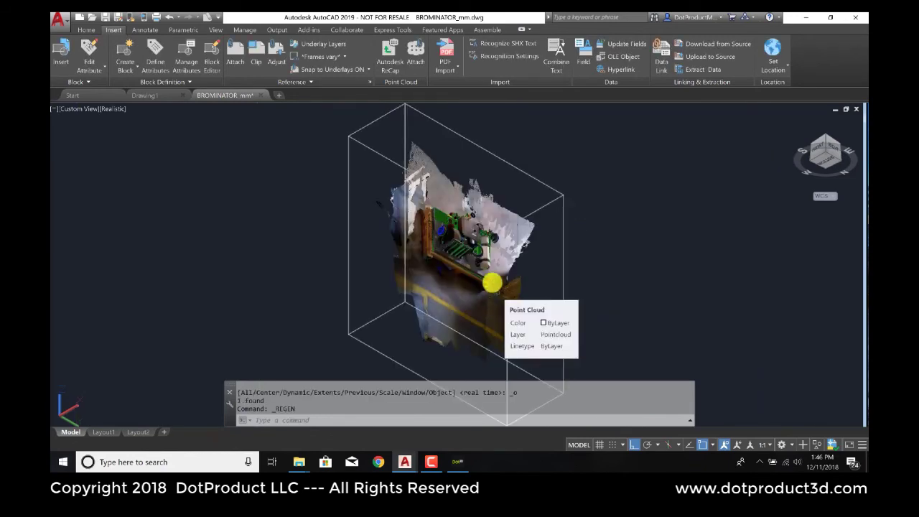
Step: Set layer 0 as current and turn the Pointcloud layer off and back on
scroll(495, 287, "up", 4)
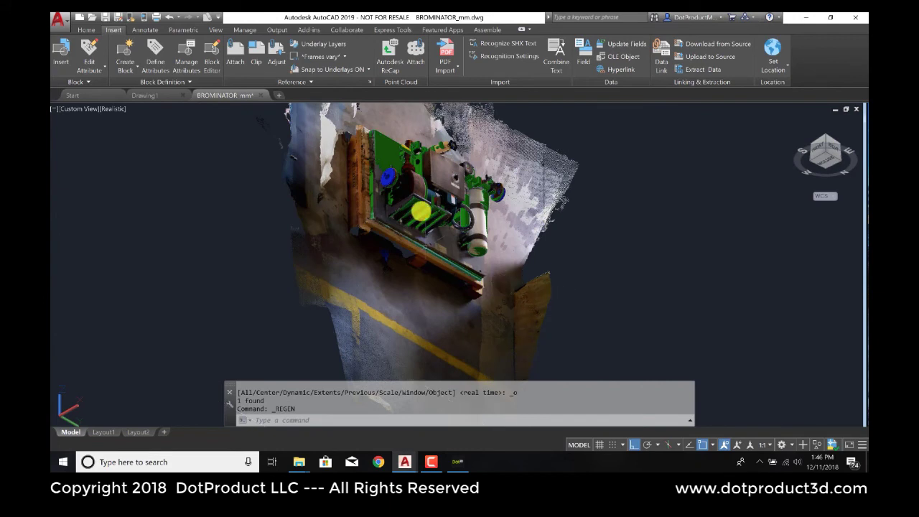
left_click(86, 30)
left_click(415, 59)
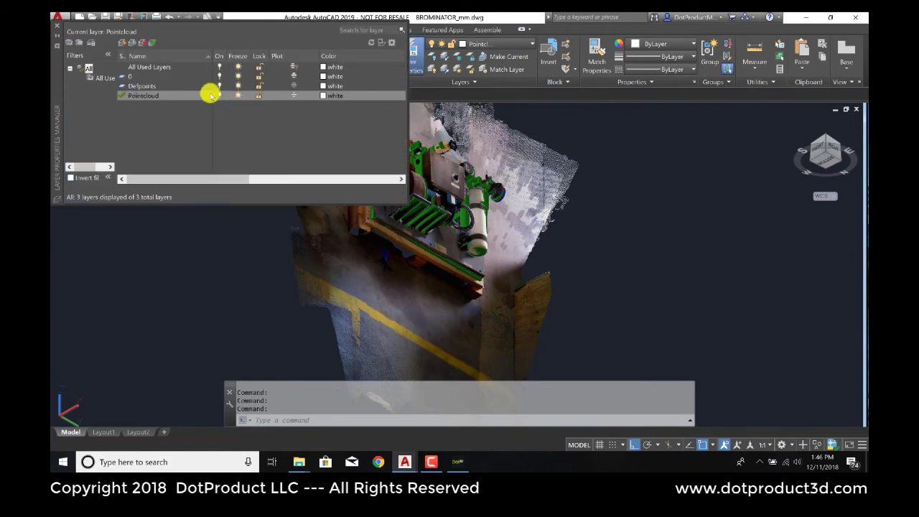
double_click(131, 76)
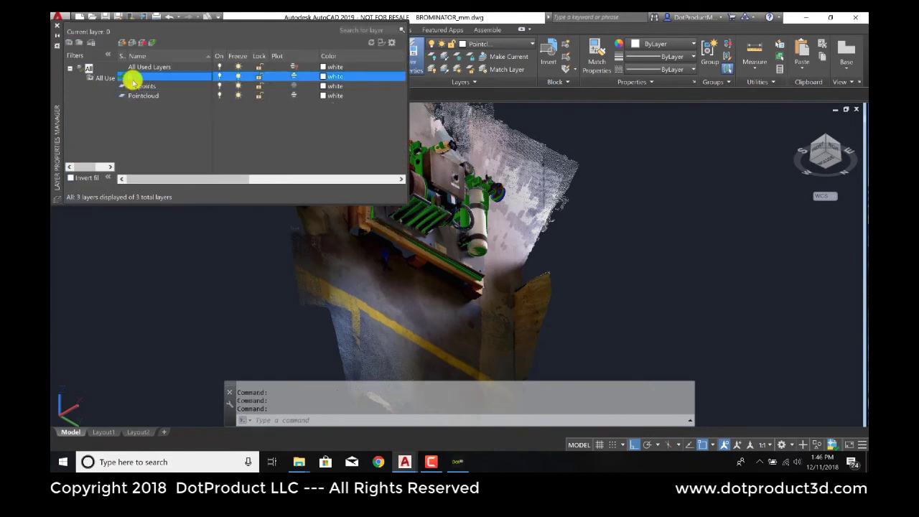
left_click(219, 95)
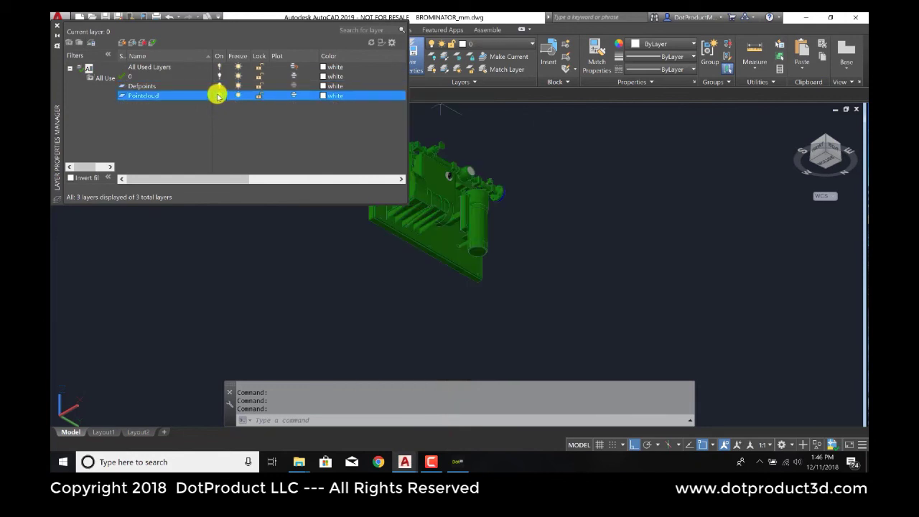
left_click(218, 94)
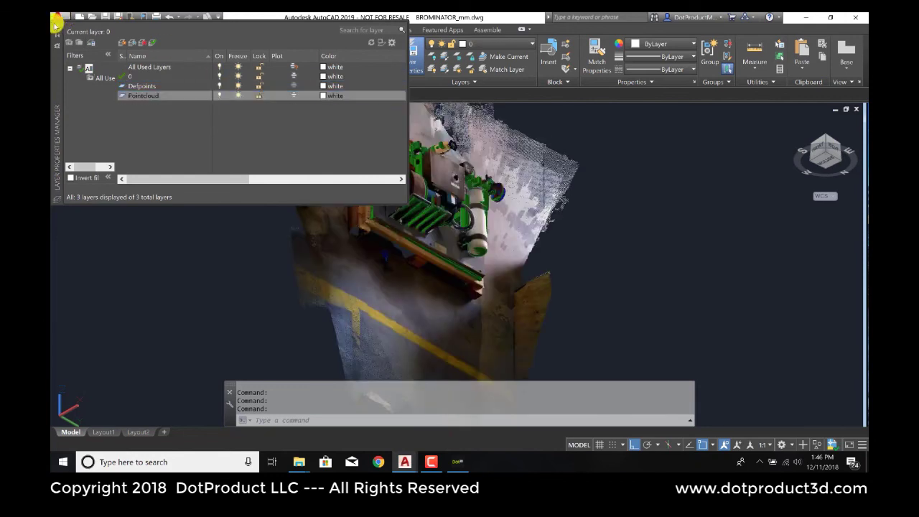
Step: Zoom into a top-down view of the skid and select the green equipment model
left_click(58, 20)
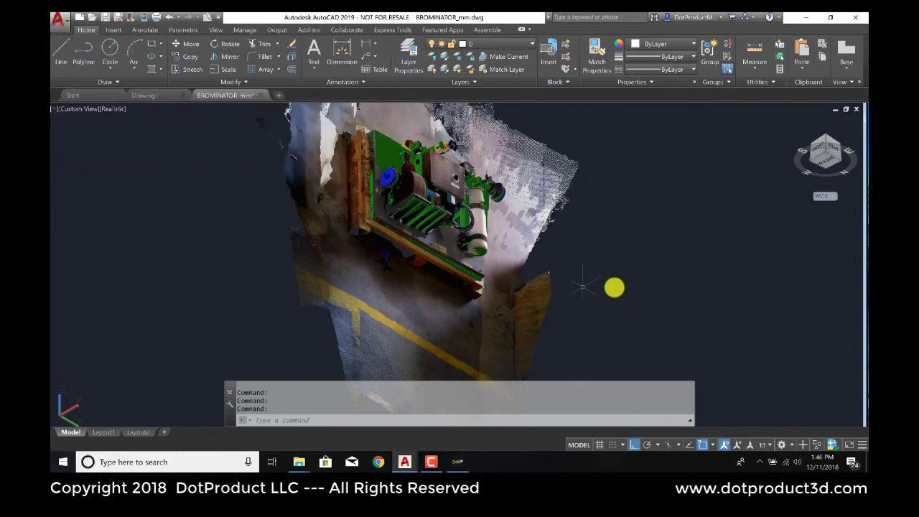
scroll(464, 214, "up", 2)
scroll(463, 214, "up", 2)
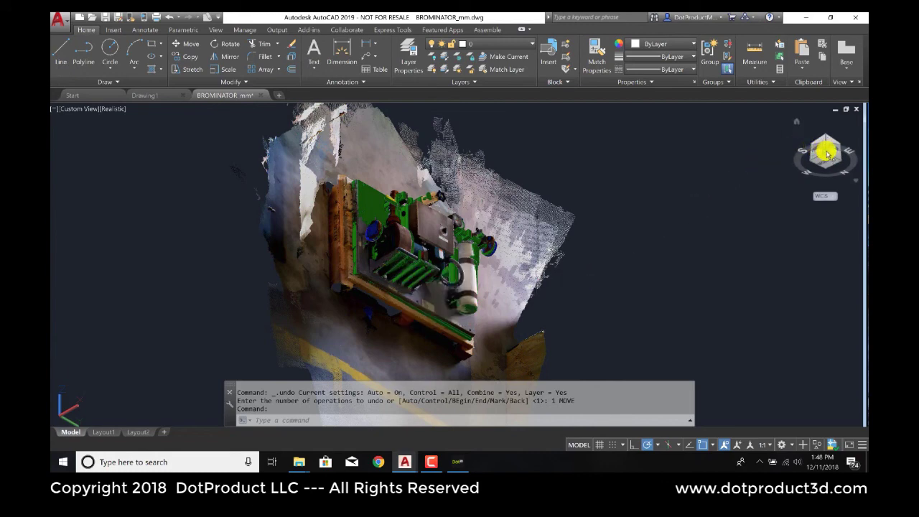
left_click_drag(824, 149, 734, 179)
left_click(825, 148)
scroll(459, 207, "up", 4)
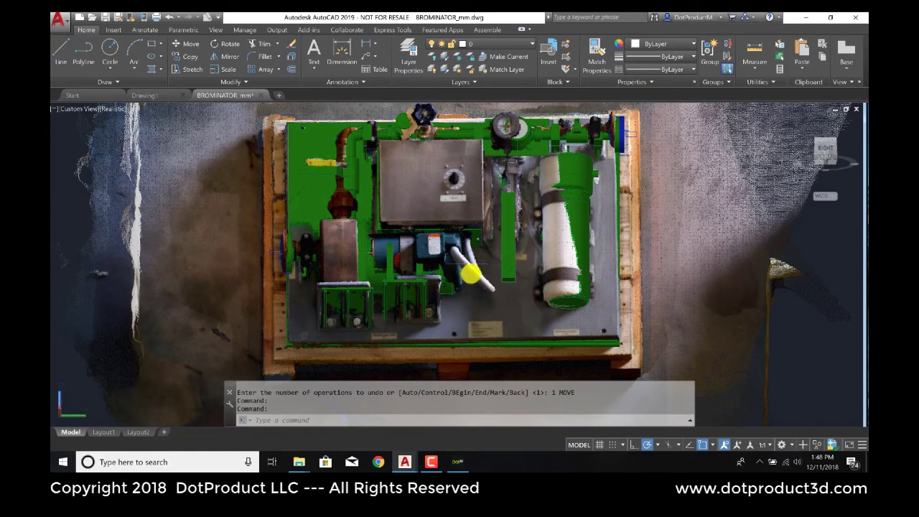
mouse_move(480, 279)
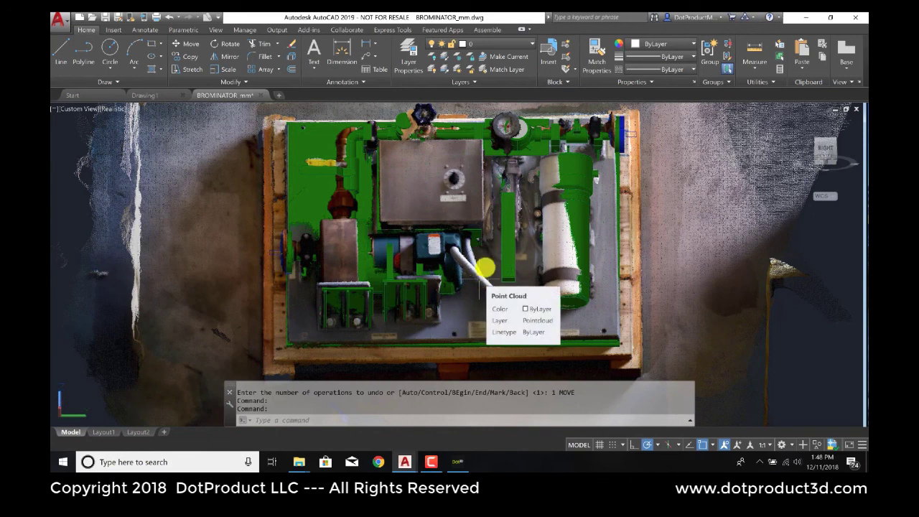
left_click(486, 265)
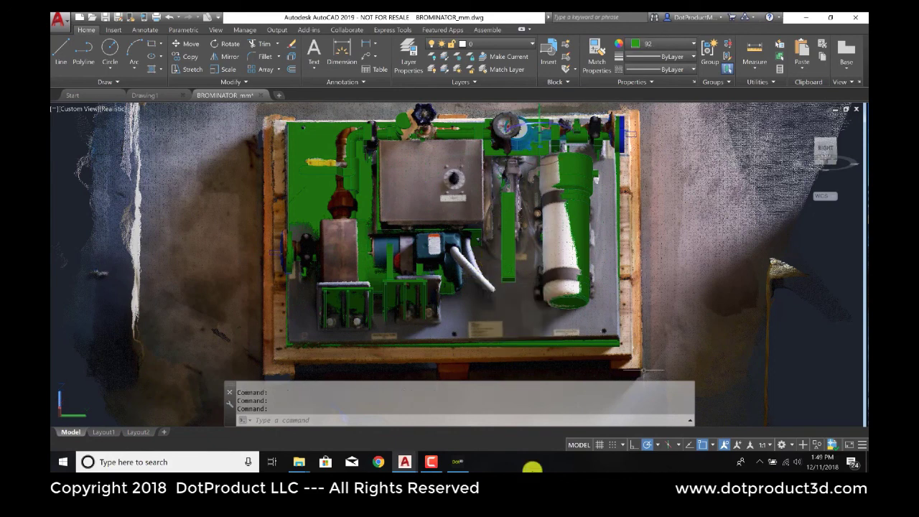